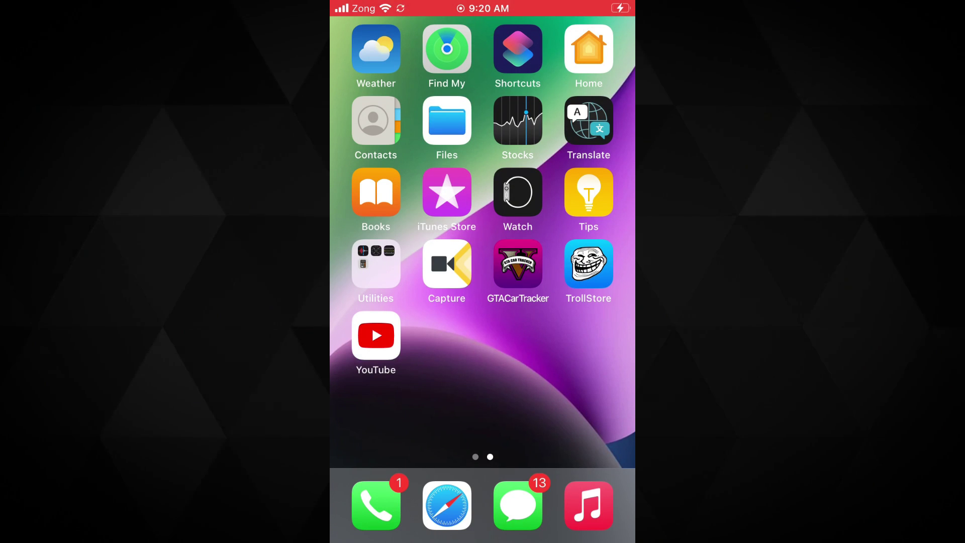
Briefly check the TrollStore and TrollStore Installer 2 apps, then return home
left_click(588, 264)
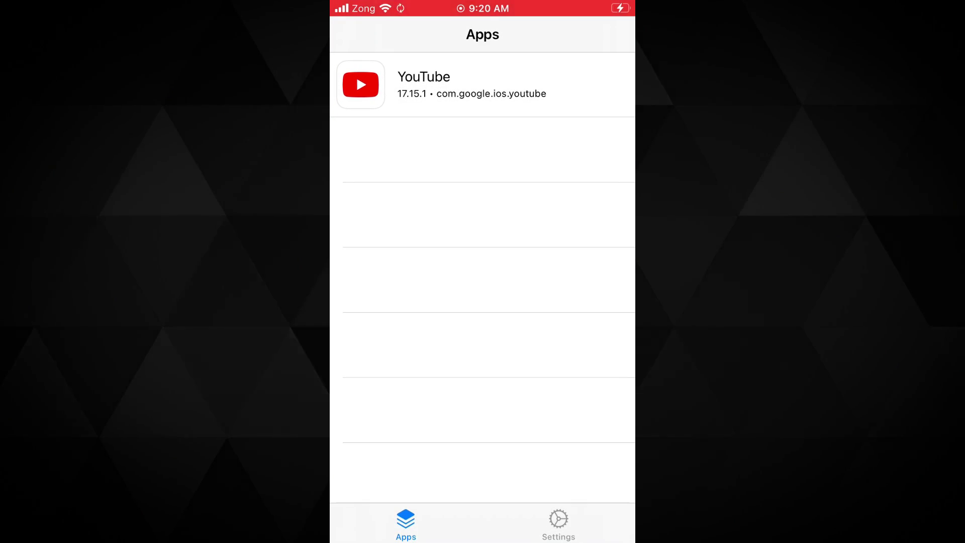
key("super")
left_click(517, 259)
key("super")
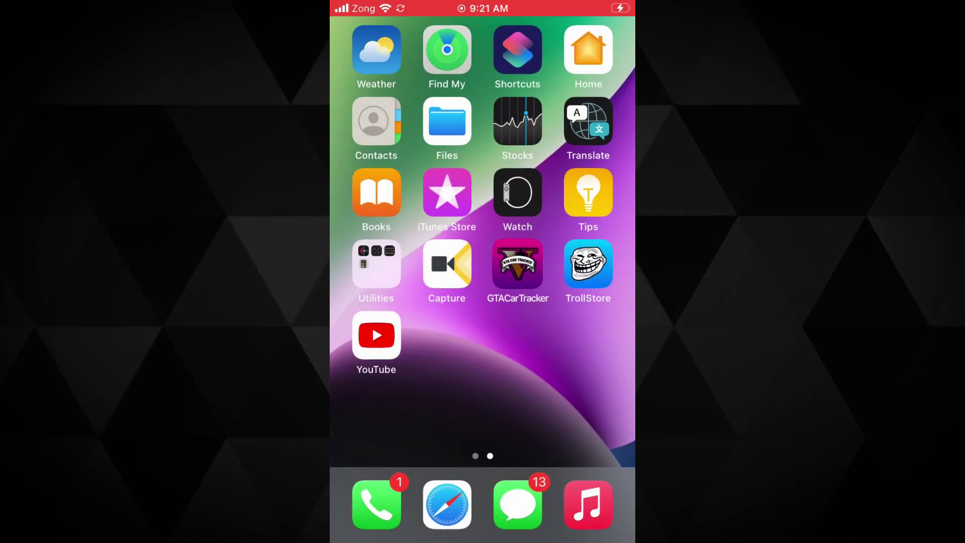
key("super")
Check the iOS version and full build number in Settings > General > About
left_click(569, 407)
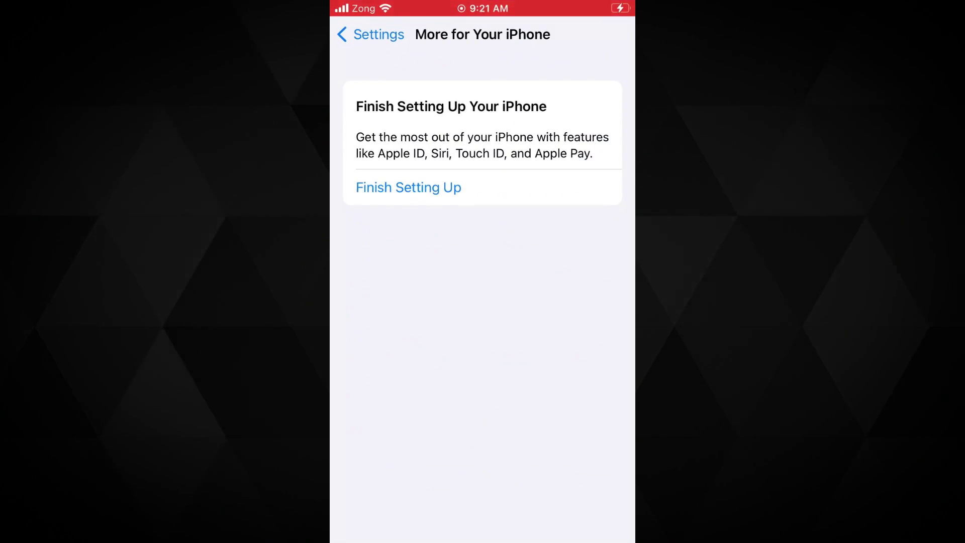
left_click(370, 34)
scroll(483, 302, "down", 5)
left_click(416, 337)
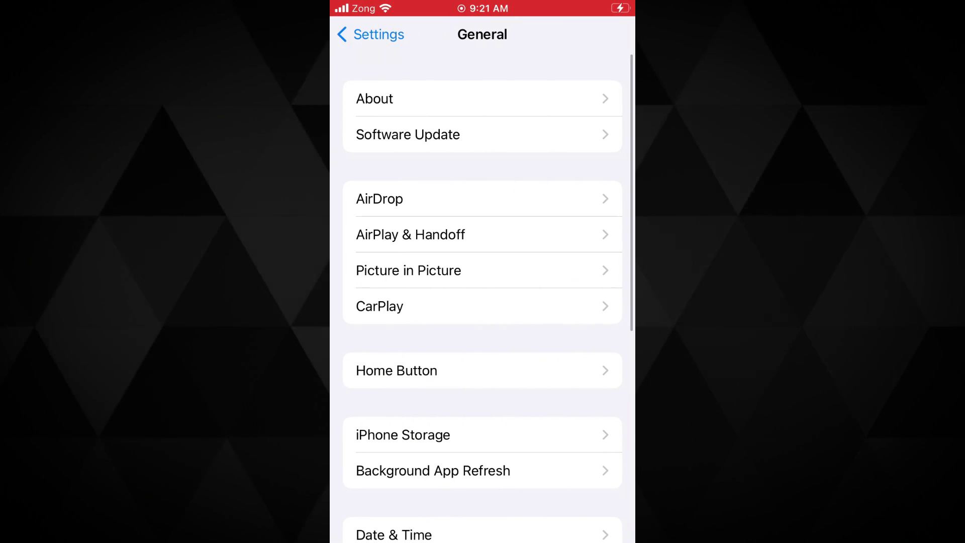
left_click(375, 99)
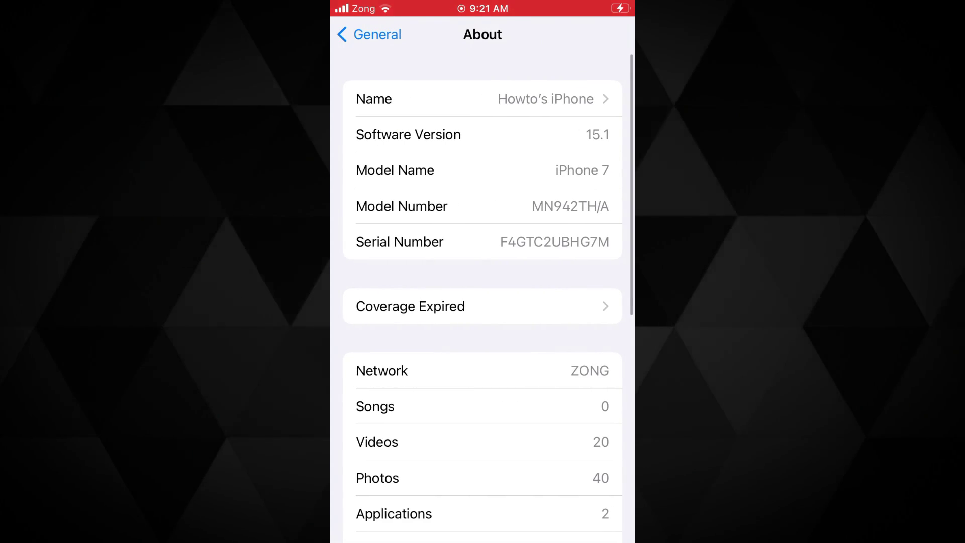
left_click(483, 134)
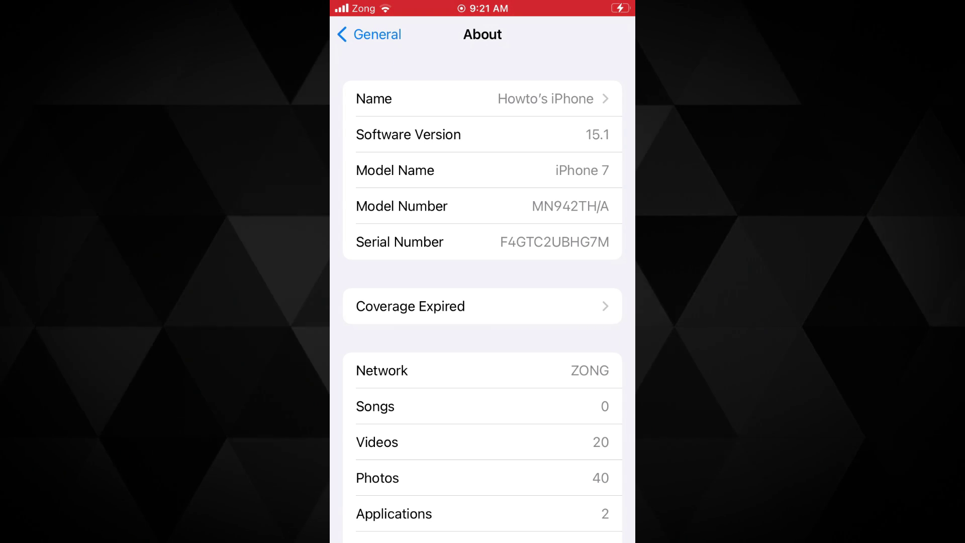
left_click(483, 135)
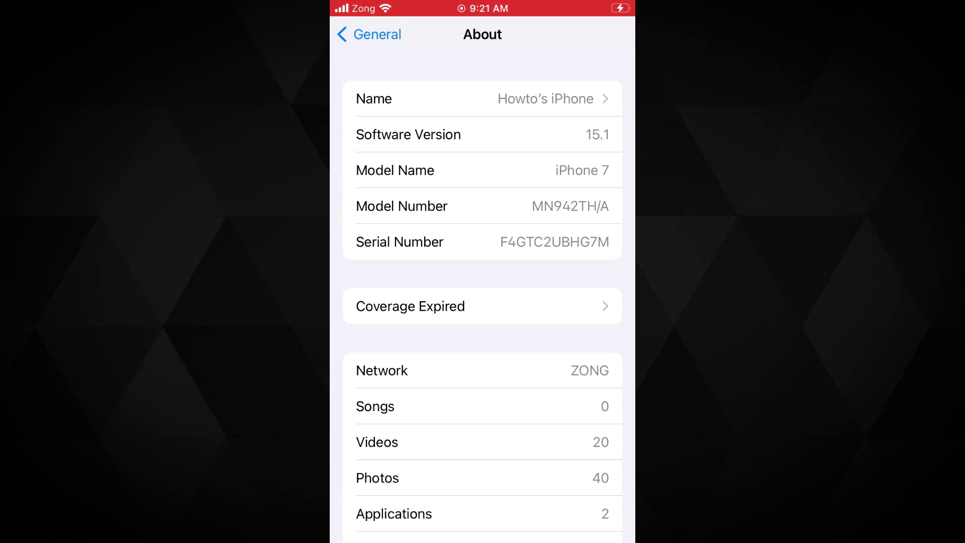
key("Home")
left_click_drag(573, 263, 393, 264)
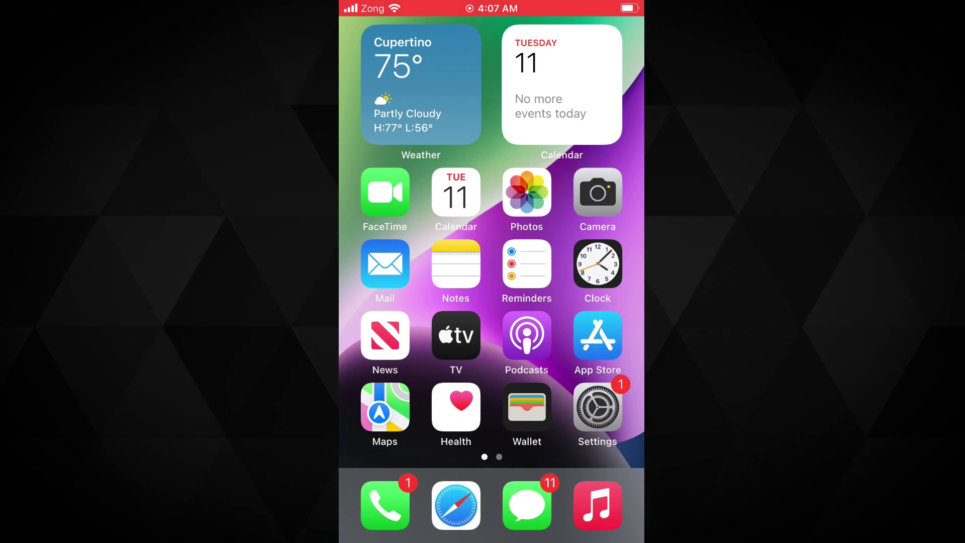
Load google.com in Safari and search 'trollstore no pc techacrobat'
left_click(456, 506)
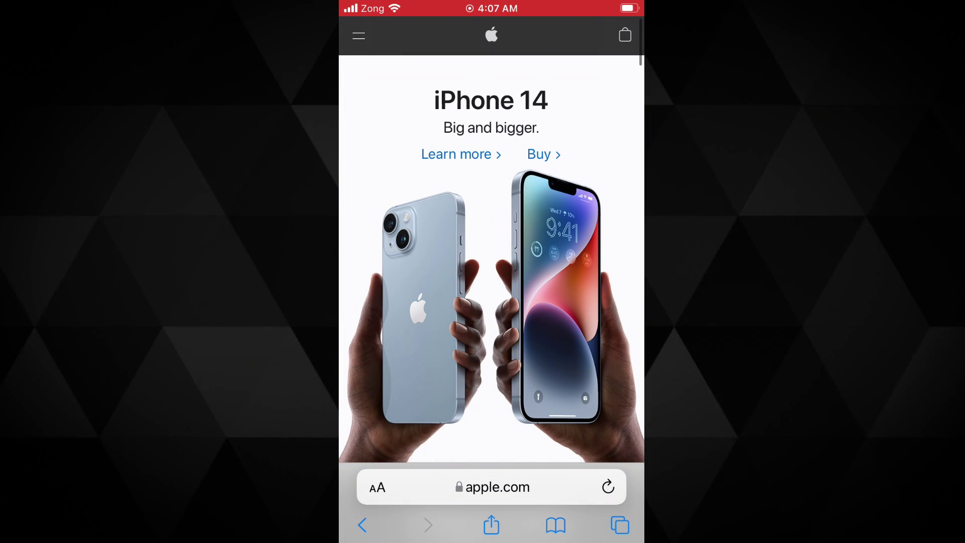
left_click(491, 487)
type("g")
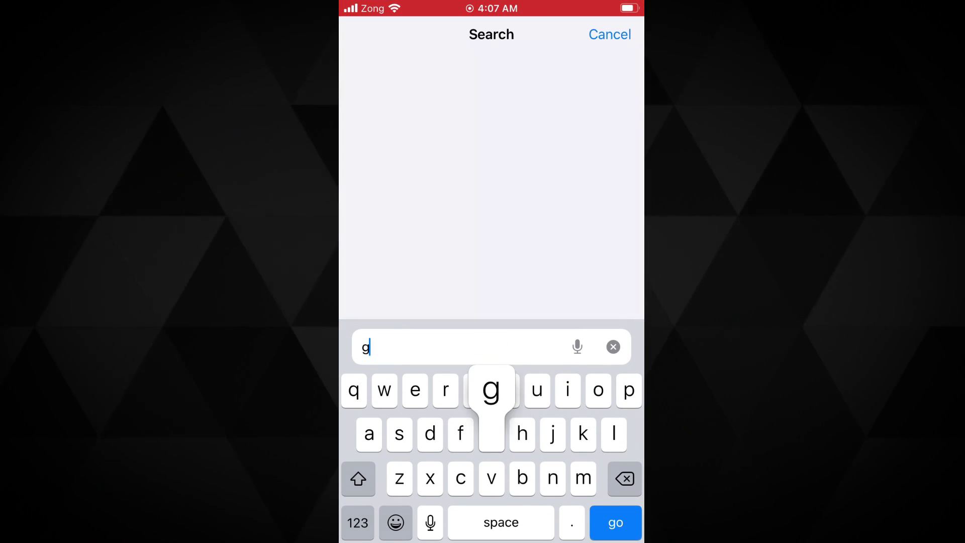
type("oog")
left_click(615, 522)
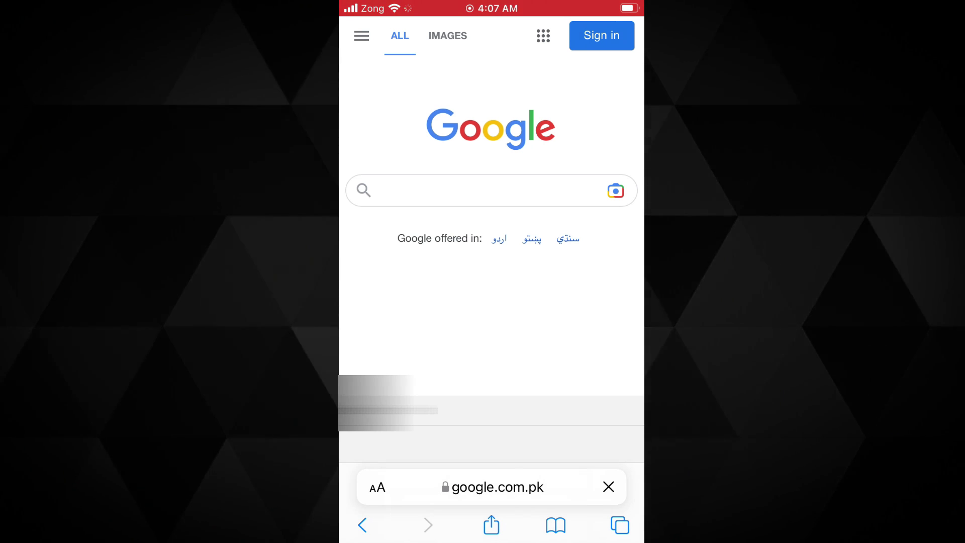
left_click(491, 190)
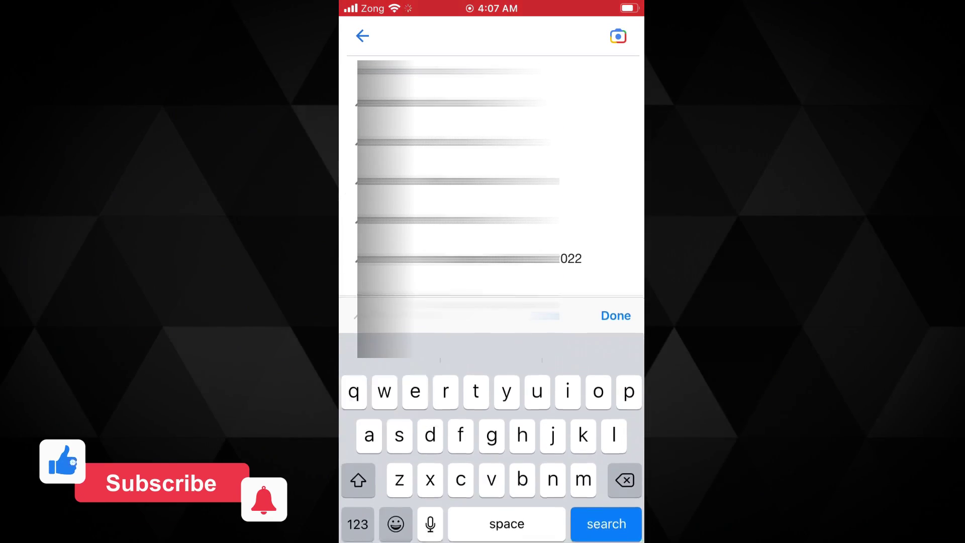
type("troll")
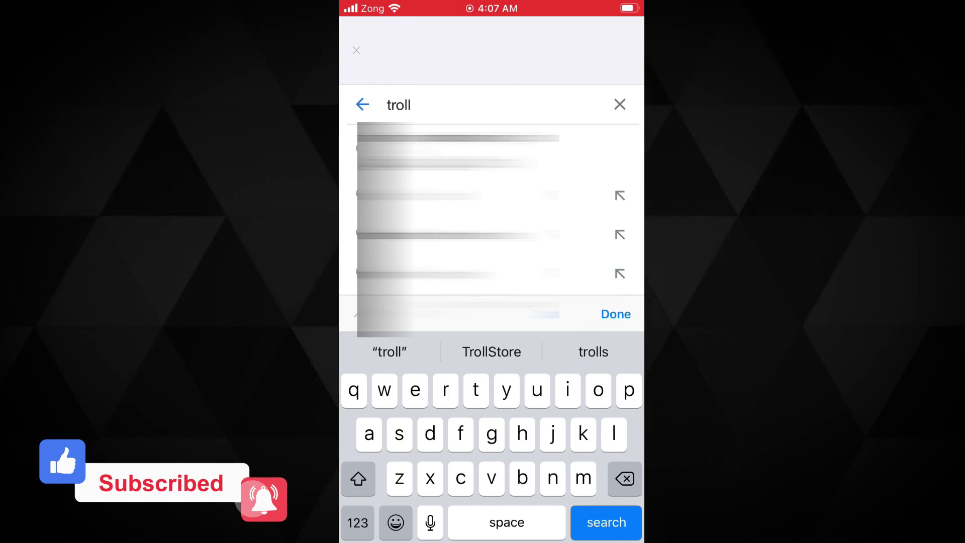
type("store no p")
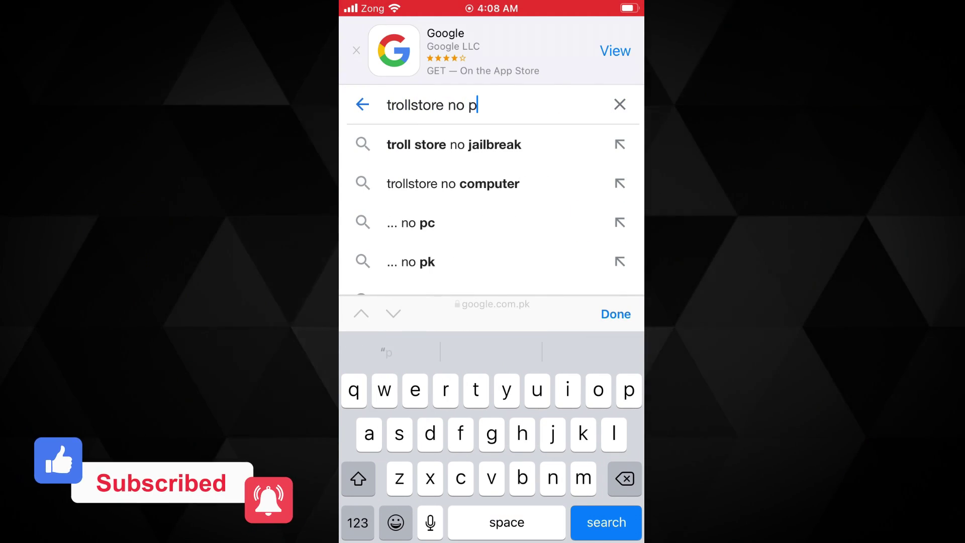
type("c techa")
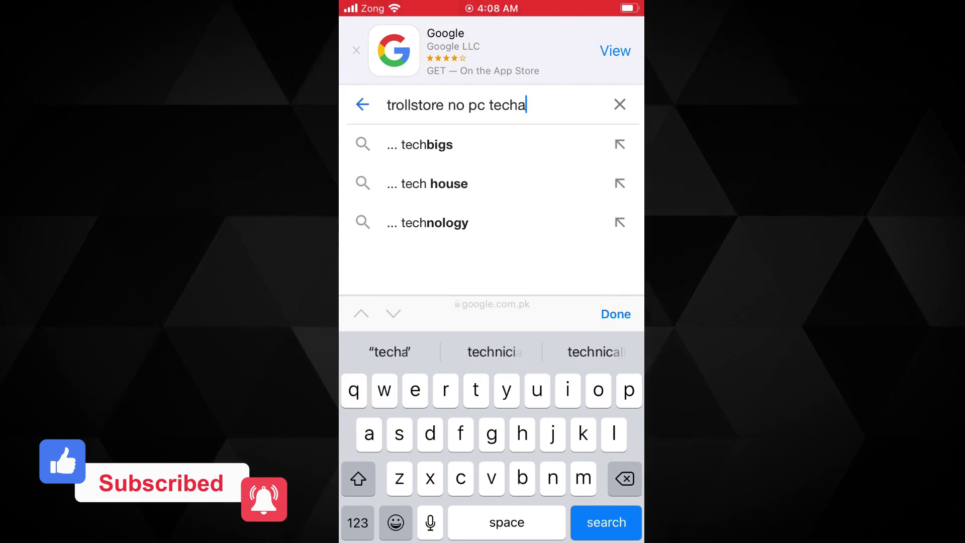
type("crobat")
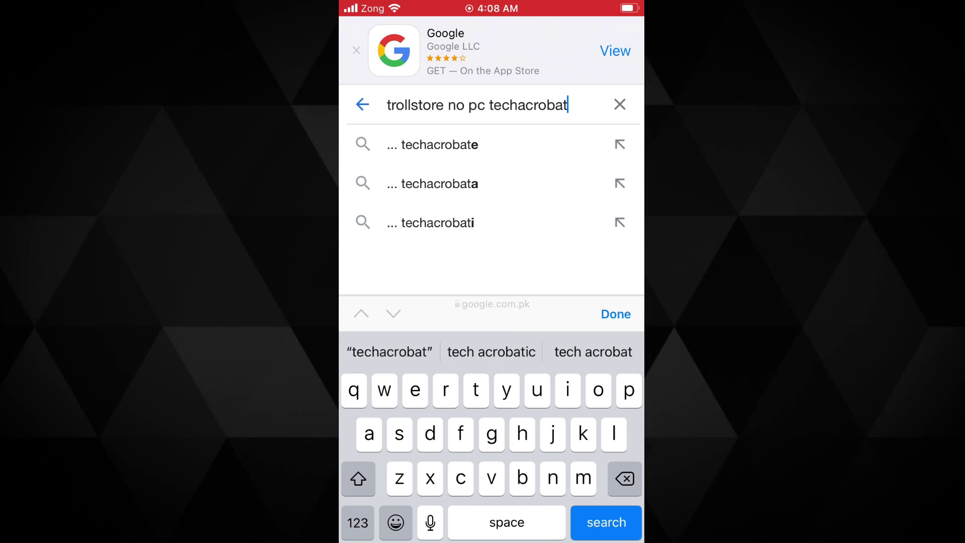
key("Return")
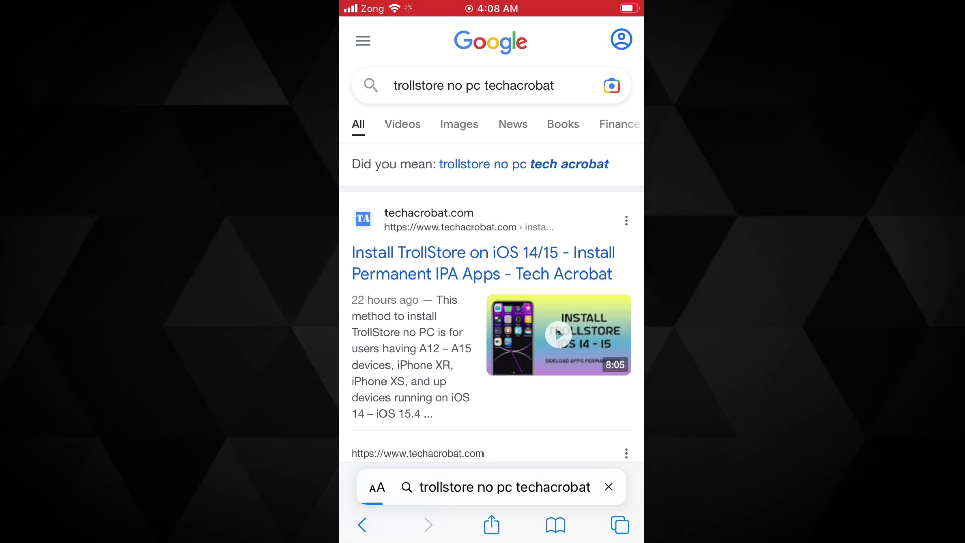
Open the Tech Acrobat TrollStore no-PC install guide from the search results
left_click(483, 263)
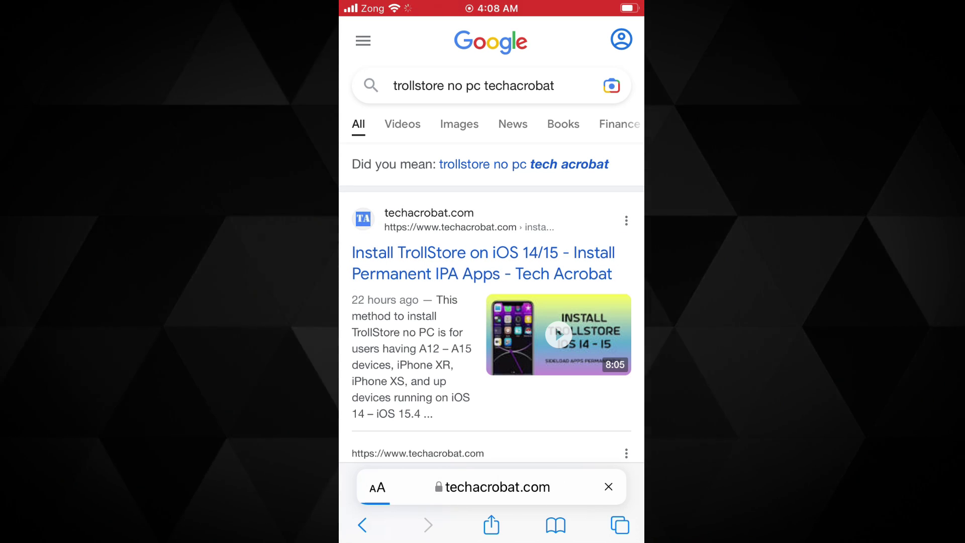
scroll(491, 263, "down", 10)
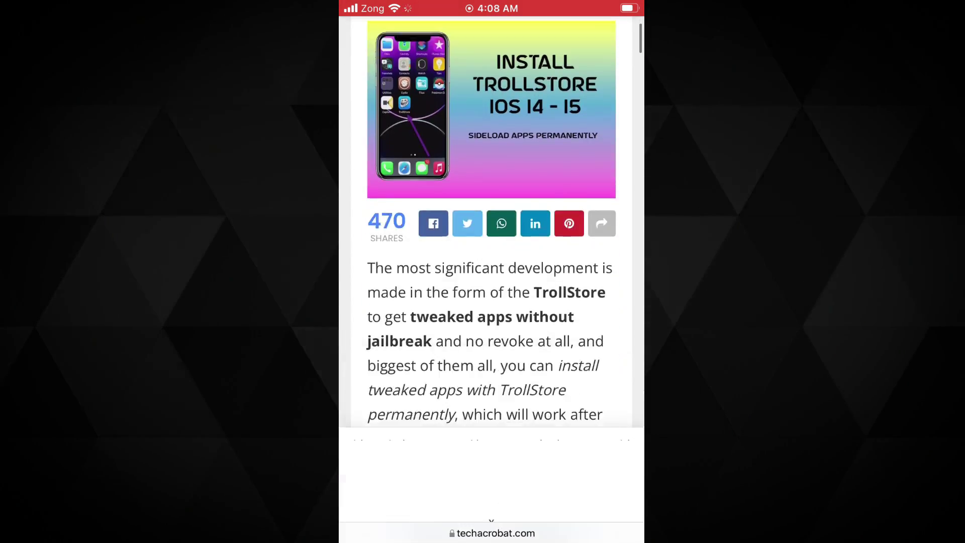
scroll(492, 226, "down", 5)
scroll(492, 226, "down", 5)
scroll(491, 226, "down", 10)
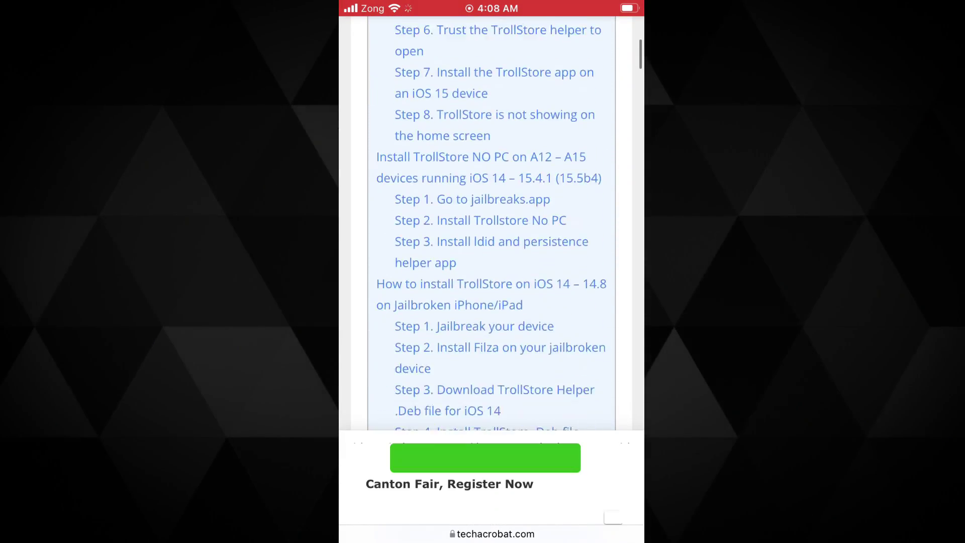
scroll(492, 226, "down", 10)
scroll(491, 226, "down", 5)
scroll(492, 226, "down", 10)
scroll(492, 226, "down", 5)
scroll(492, 226, "down", 10)
scroll(492, 227, "down", 5)
scroll(492, 226, "down", 3)
scroll(492, 227, "down", 3)
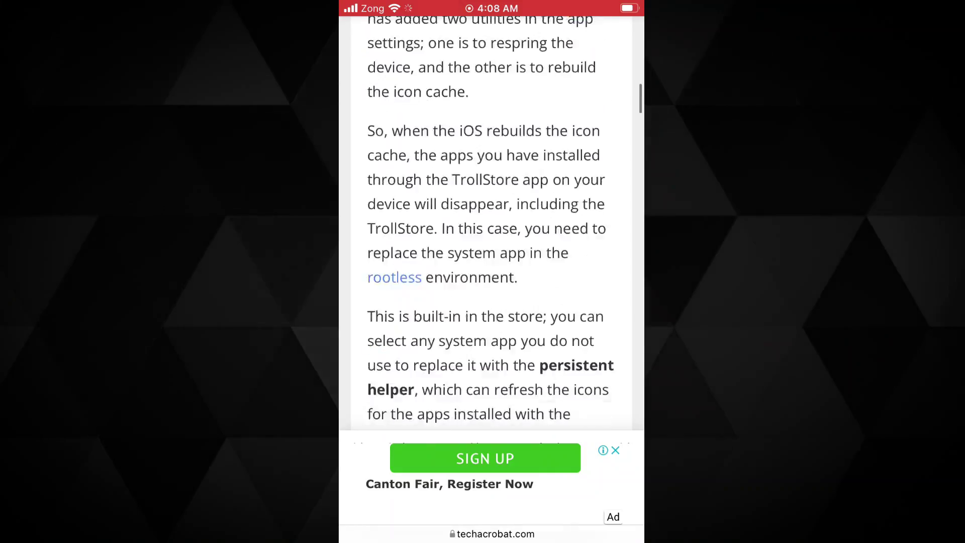
scroll(491, 227, "down", 4)
scroll(491, 227, "down", 5)
scroll(492, 226, "down", 3)
scroll(491, 227, "down", 3)
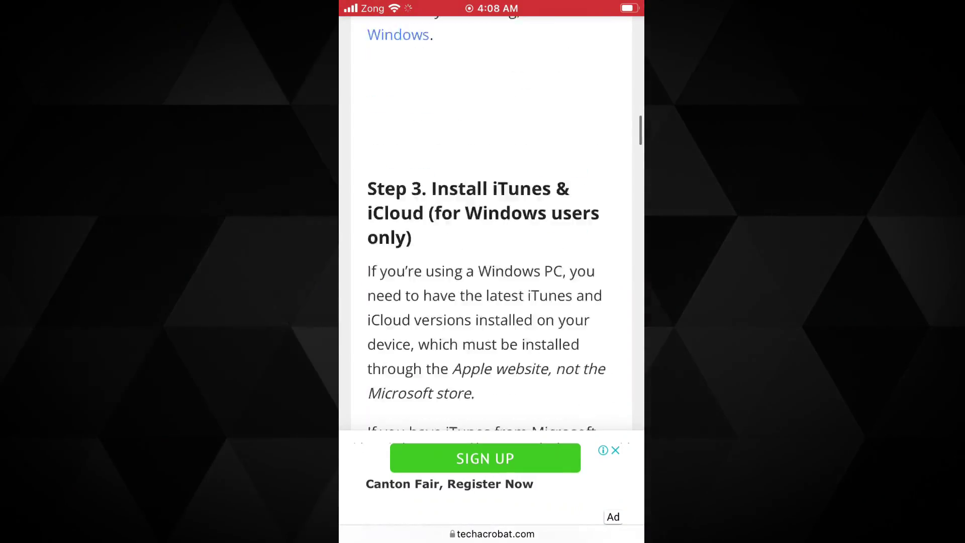
scroll(492, 226, "down", 4)
scroll(492, 226, "down", 5)
scroll(492, 226, "down", 3)
scroll(492, 227, "down", 3)
scroll(491, 227, "down", 2)
scroll(492, 226, "down", 5)
scroll(492, 226, "down", 3)
scroll(491, 226, "down", 3)
scroll(492, 227, "down", 2)
scroll(492, 226, "down", 1)
scroll(491, 226, "down", 2)
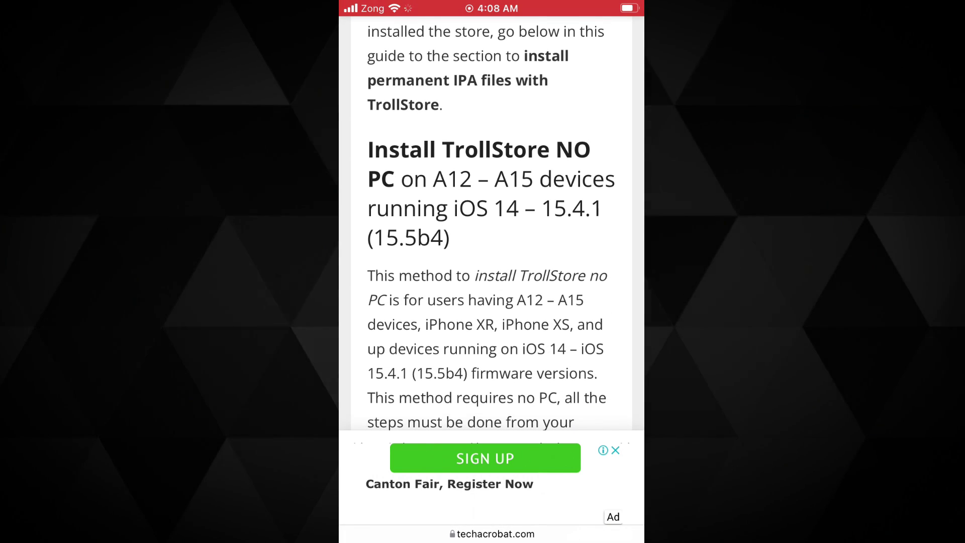
scroll(491, 226, "down", 1)
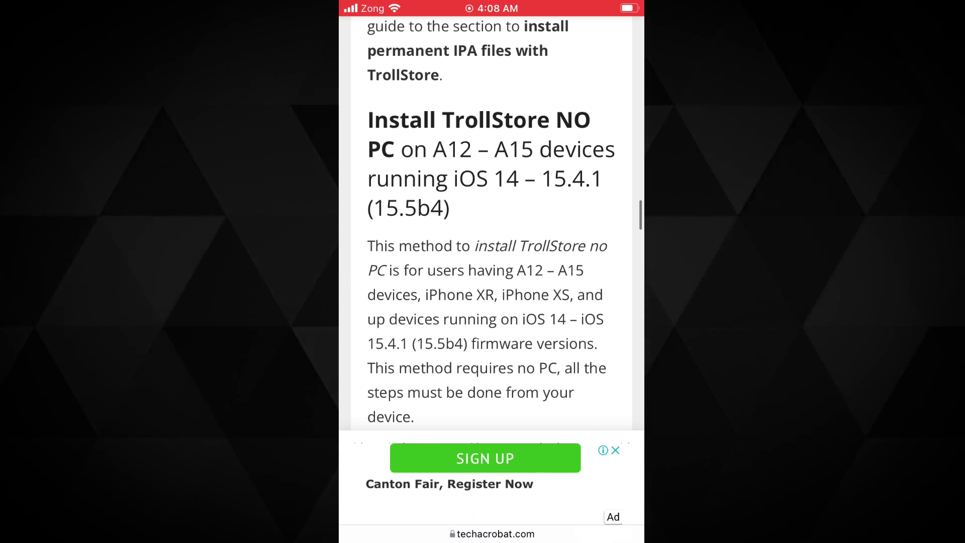
scroll(492, 227, "down", 5)
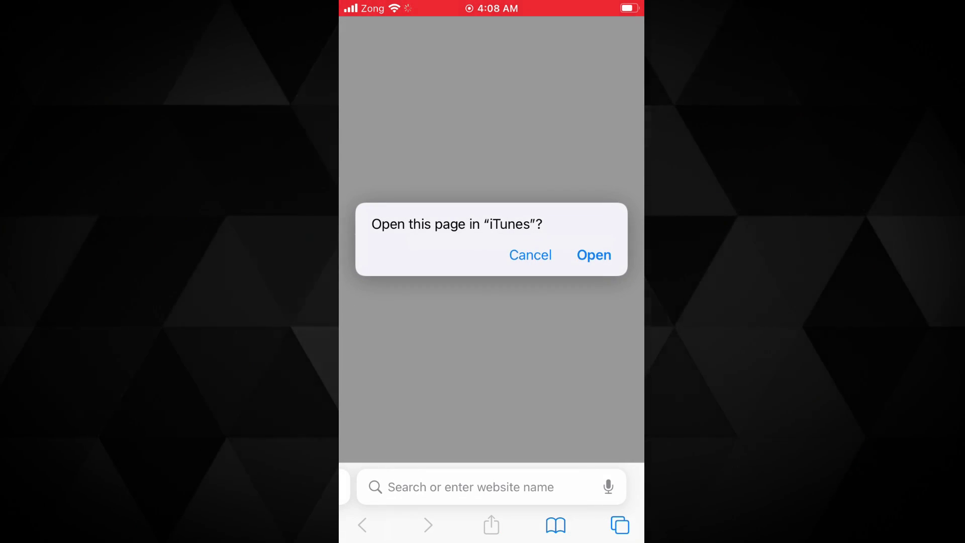
Allow the jailbreaks.app iTunes prompt and confirm the TrollInstaller 2 install
left_click(595, 256)
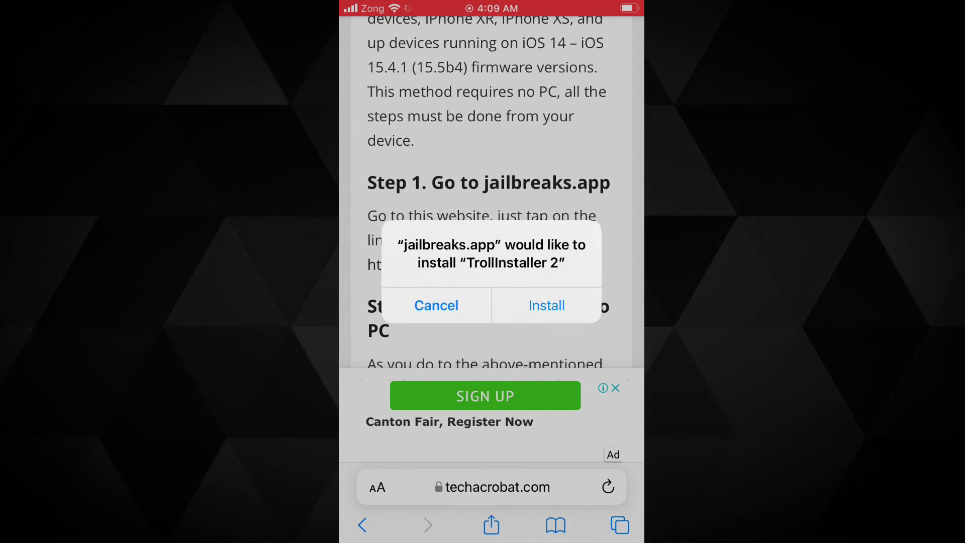
left_click(546, 306)
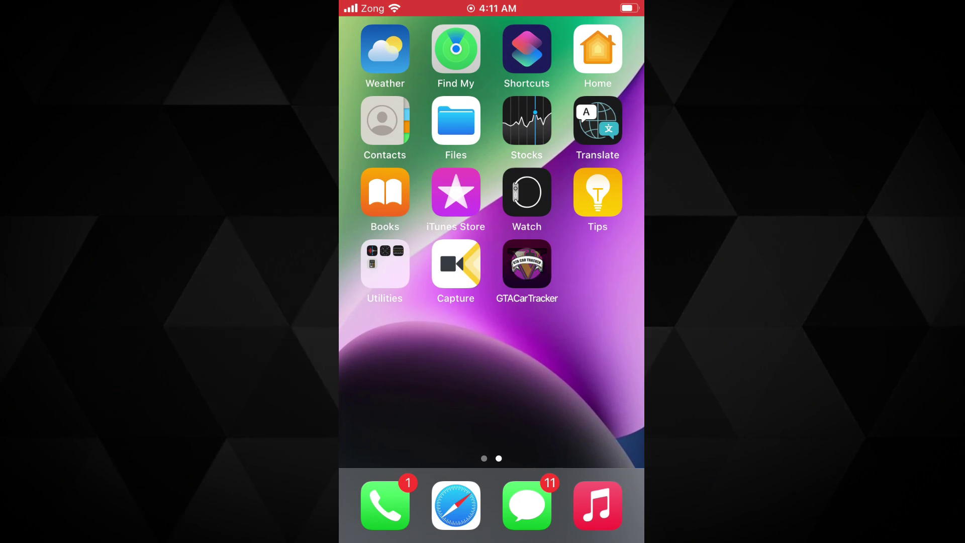
Trust the TrollInstaller developer profile under General > VPN & Device Management
left_click(527, 265)
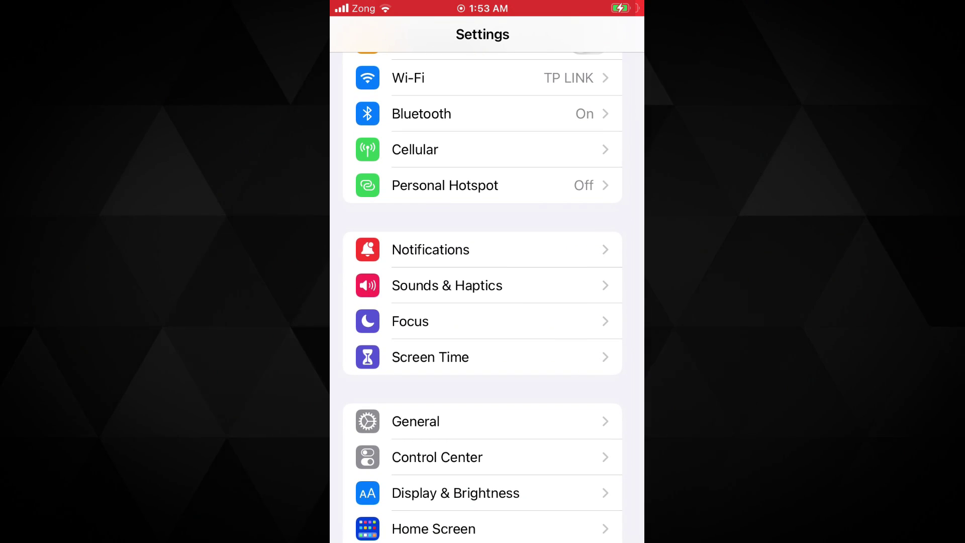
left_click(415, 420)
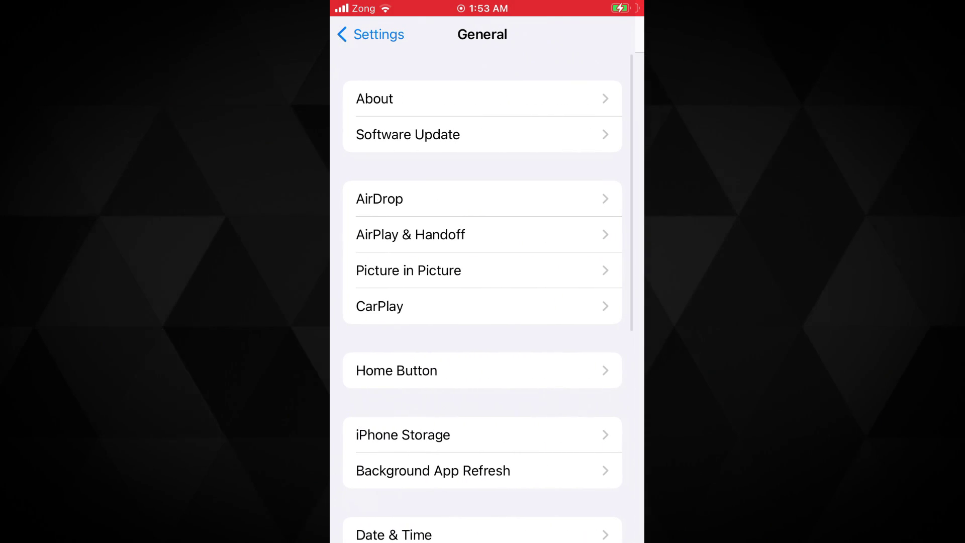
scroll(482, 301, "down", 5)
left_click(441, 469)
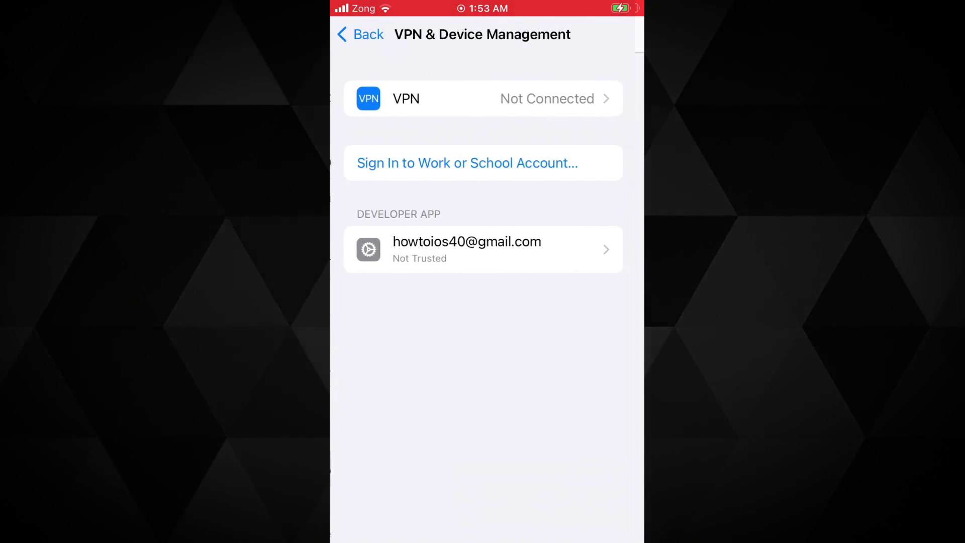
left_click(482, 250)
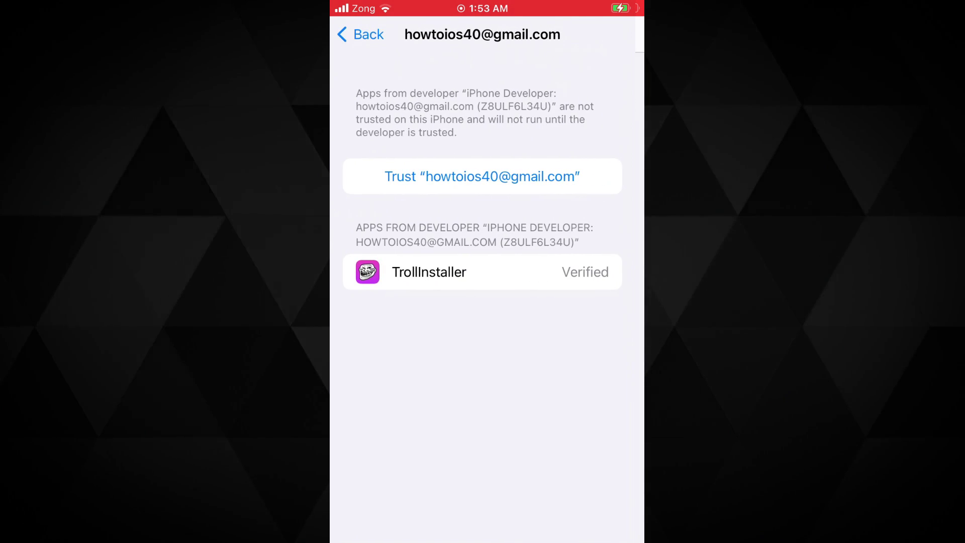
left_click(482, 176)
left_click(539, 351)
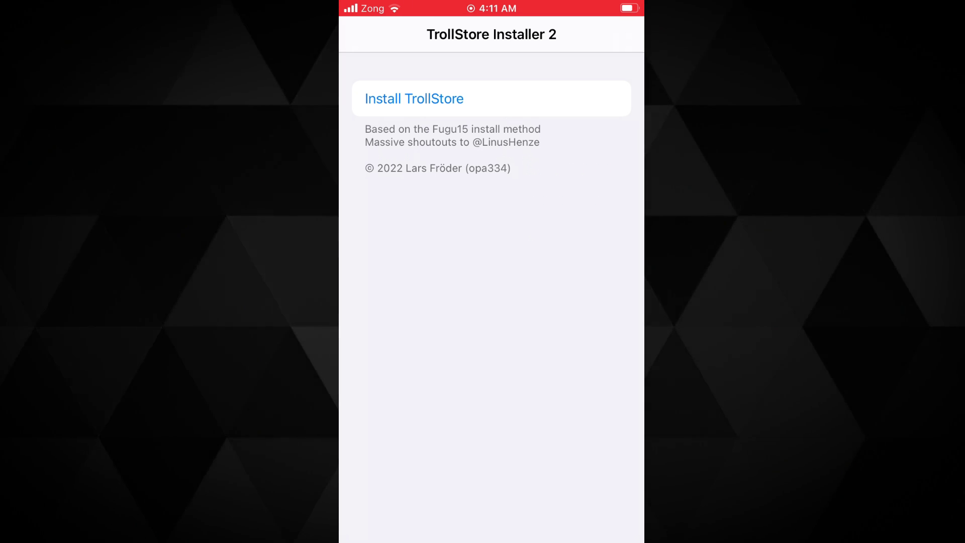
Start the TrollStore install from TrollStore Installer 2
left_click(414, 98)
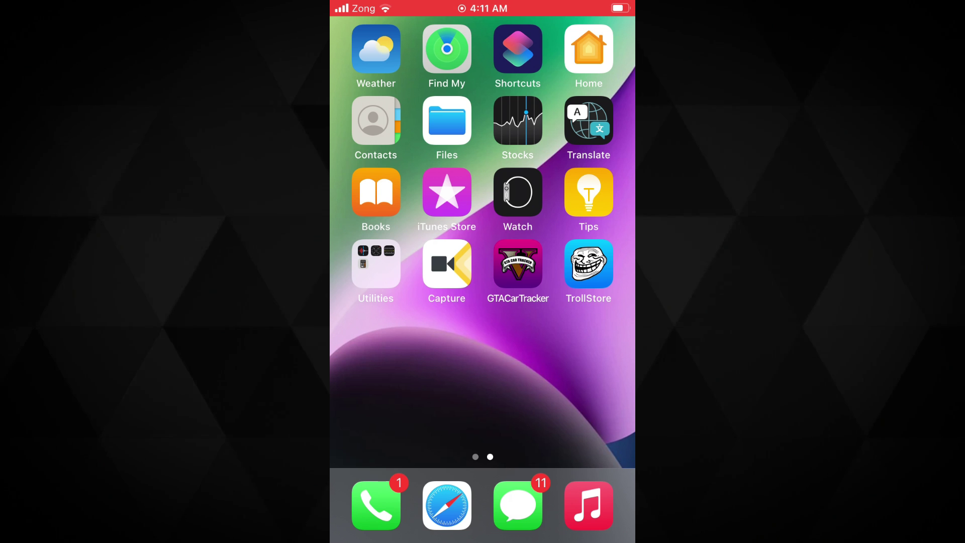
Launch the new TrollStore app and view its Settings and Apps tabs
left_click(588, 264)
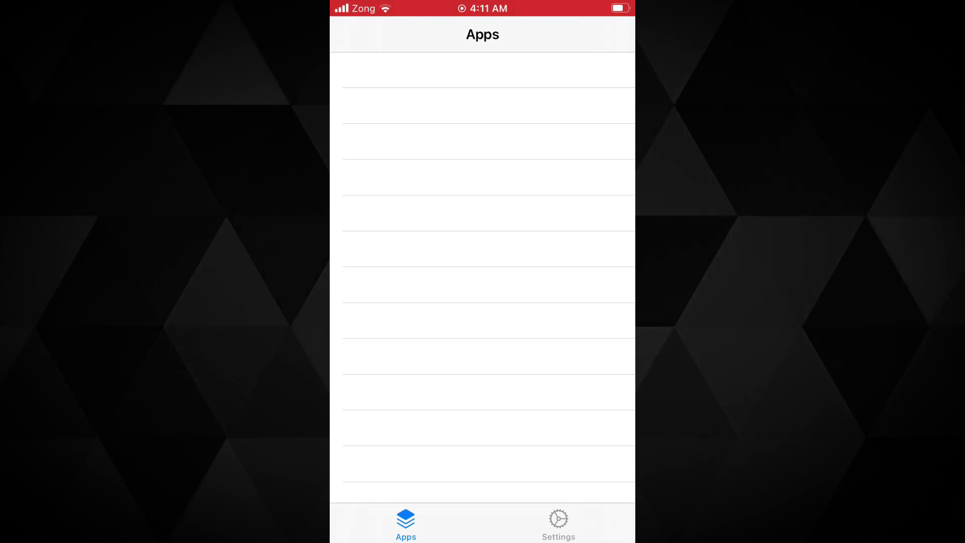
left_click(558, 524)
left_click(406, 524)
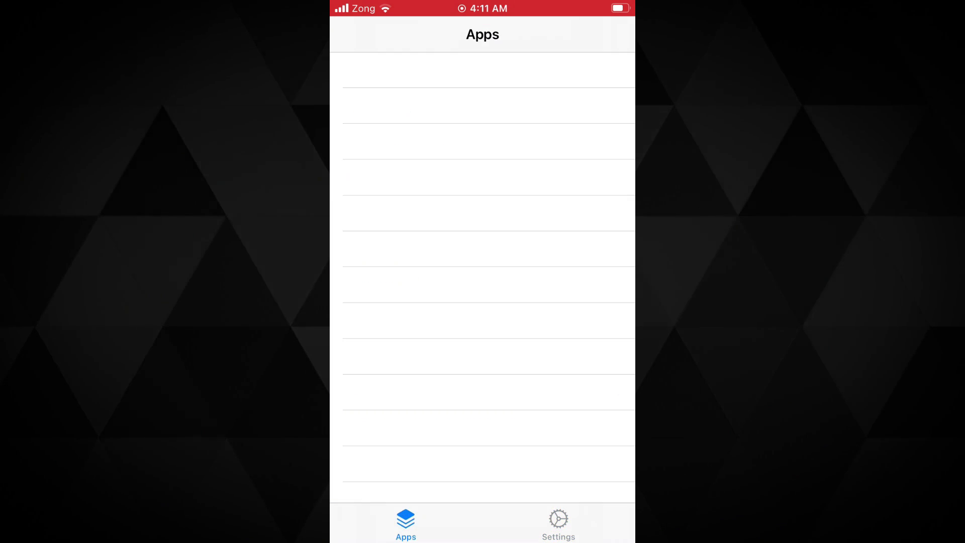
Install ldid from TrollStore's Settings tab
left_click(558, 524)
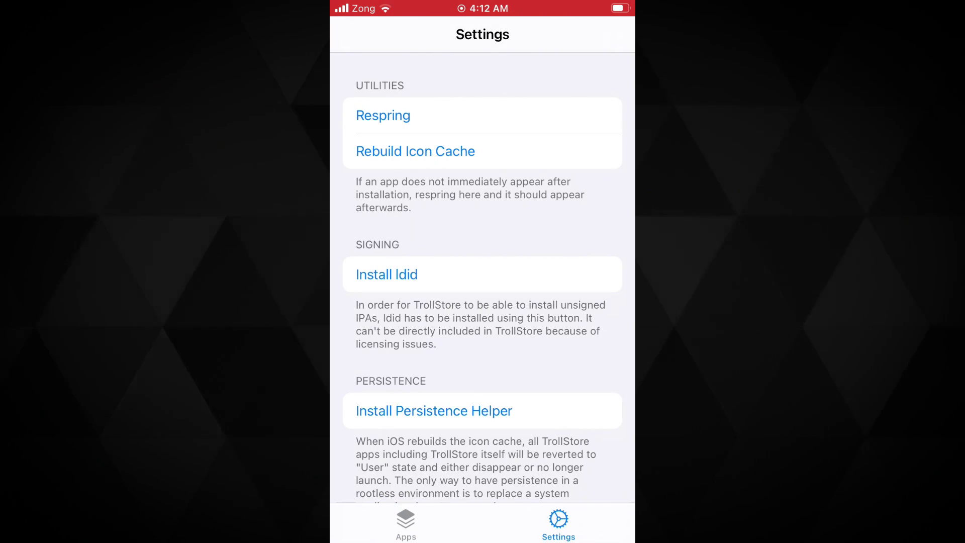
left_click(386, 275)
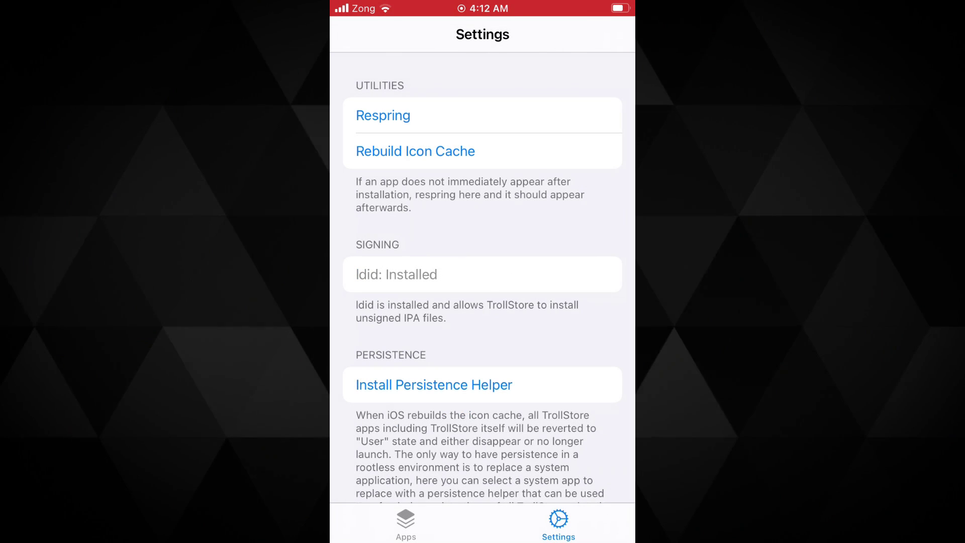
scroll(482, 302, "down", 4)
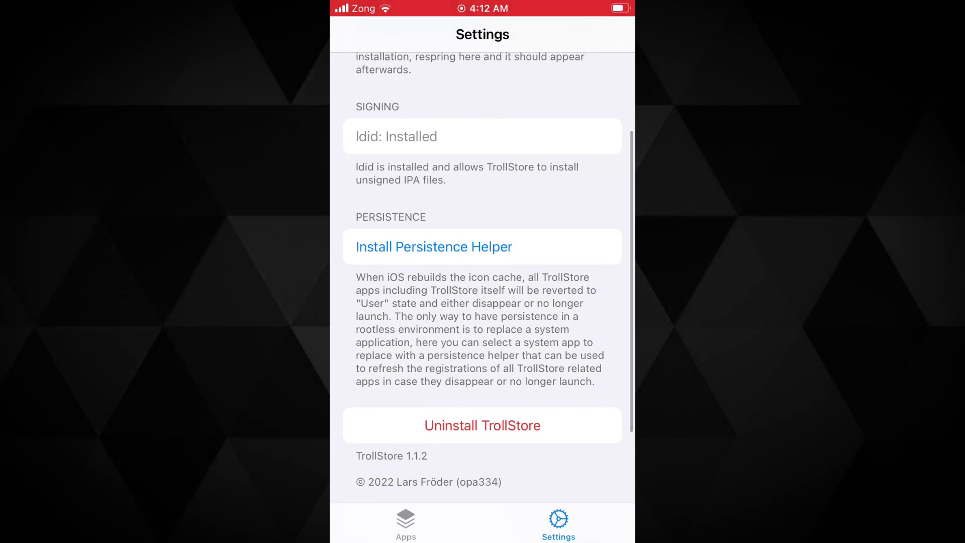
Pick TV as the persistence helper app, then leave TrollStore for the home screen
left_click(434, 247)
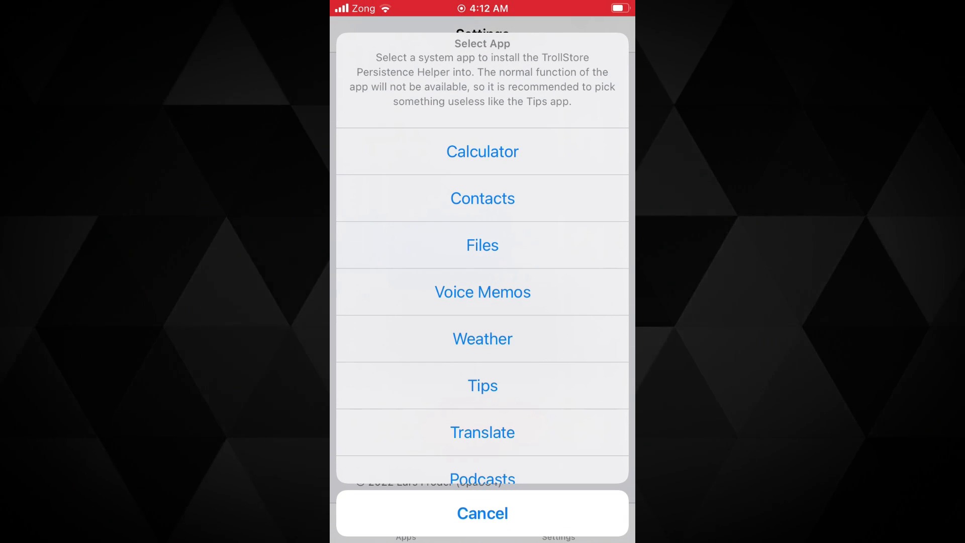
scroll(483, 302, "down", 3)
scroll(483, 302, "down", 2)
scroll(483, 302, "down", 1)
scroll(482, 302, "down", 3)
scroll(482, 302, "down", 3)
scroll(482, 302, "down", 1)
scroll(483, 301, "down", 1)
scroll(483, 302, "down", 1)
scroll(483, 302, "down", 3)
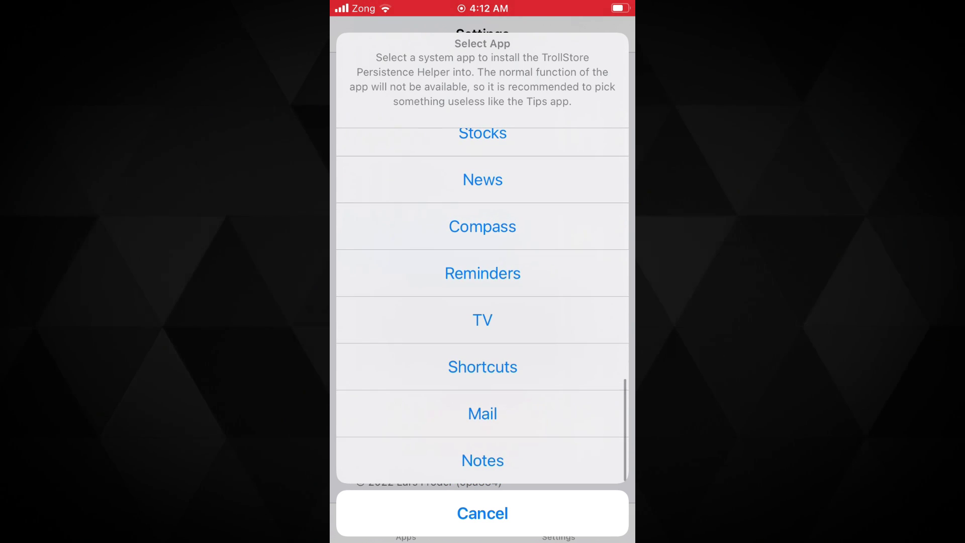
scroll(483, 302, "up", 2)
scroll(483, 302, "up", 5)
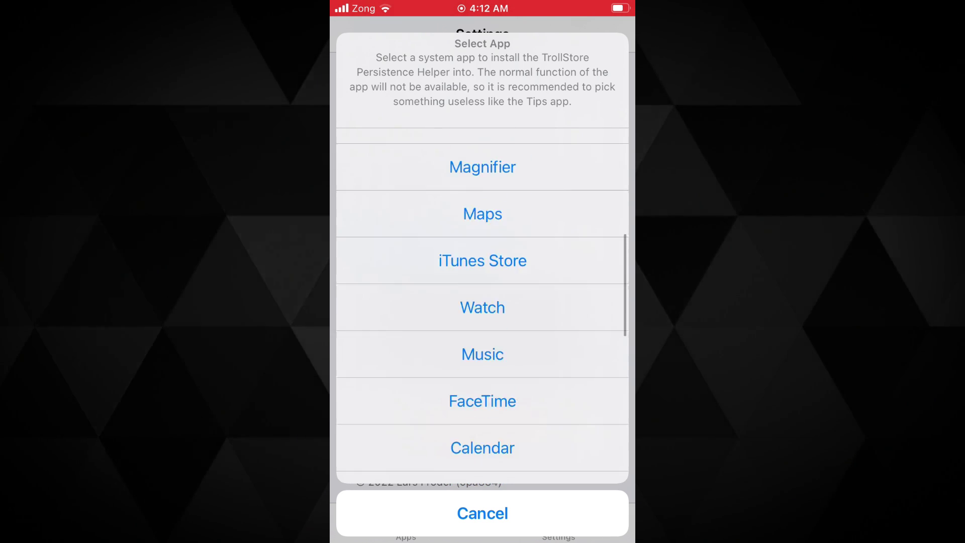
scroll(483, 301, "down", 5)
left_click(482, 319)
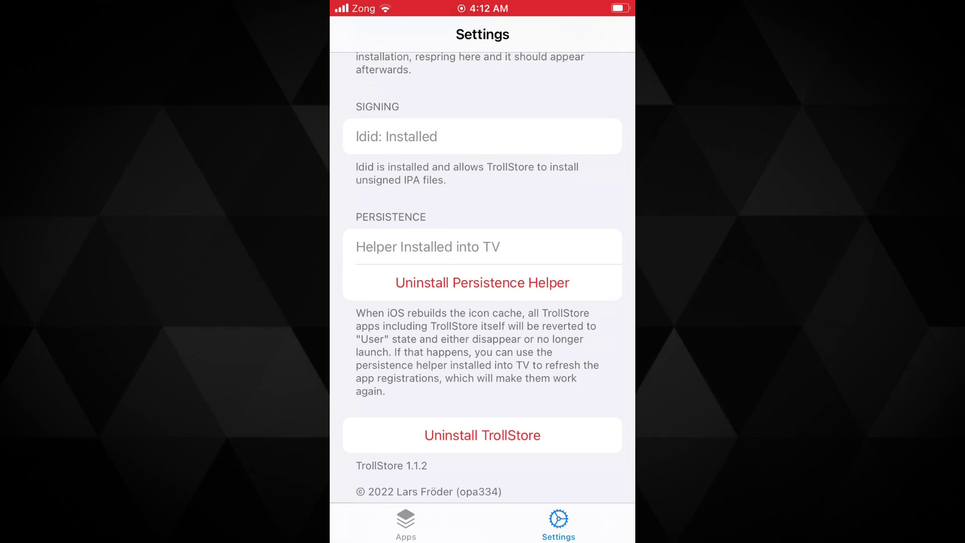
scroll(482, 279, "up", 4)
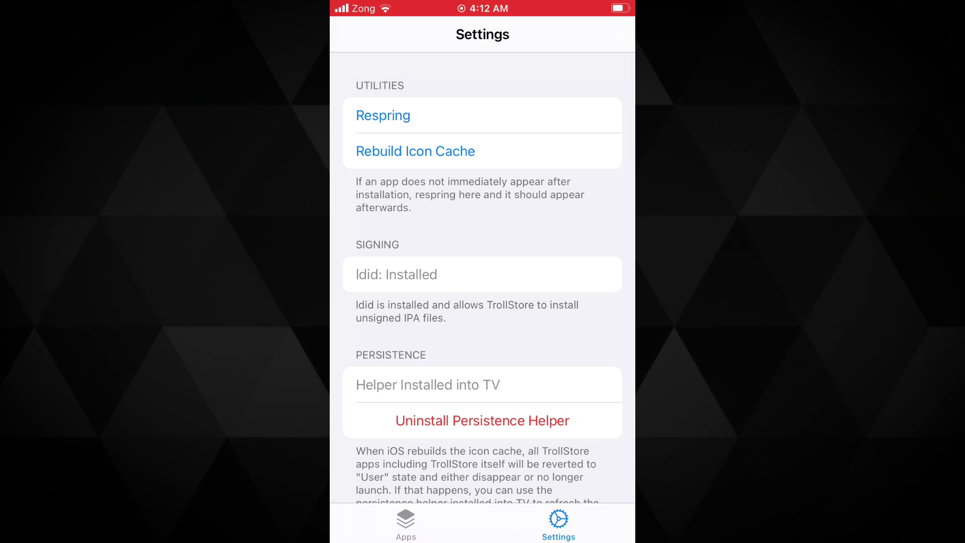
left_click(406, 524)
key("Home")
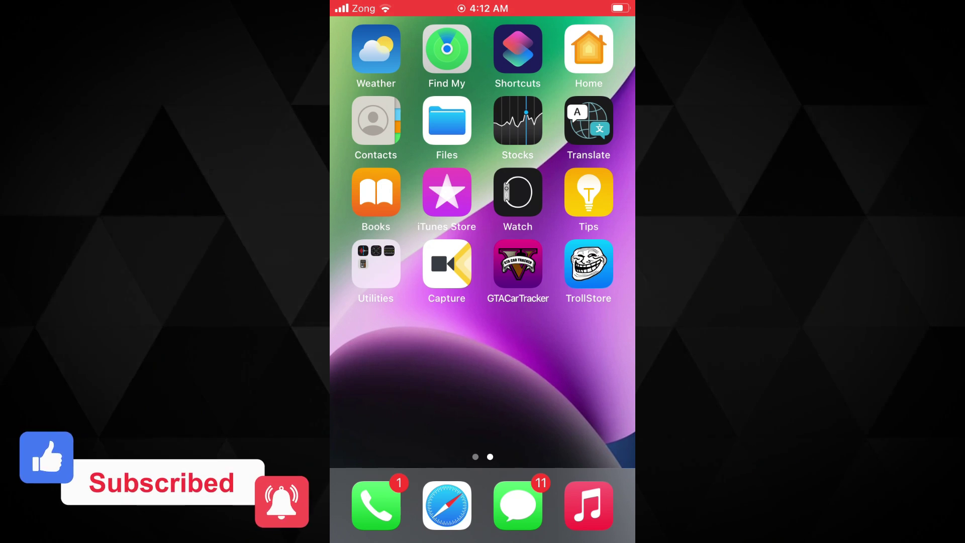
Revisit the TrollStore article in Safari, then open Files to its Recents list
left_click(446, 506)
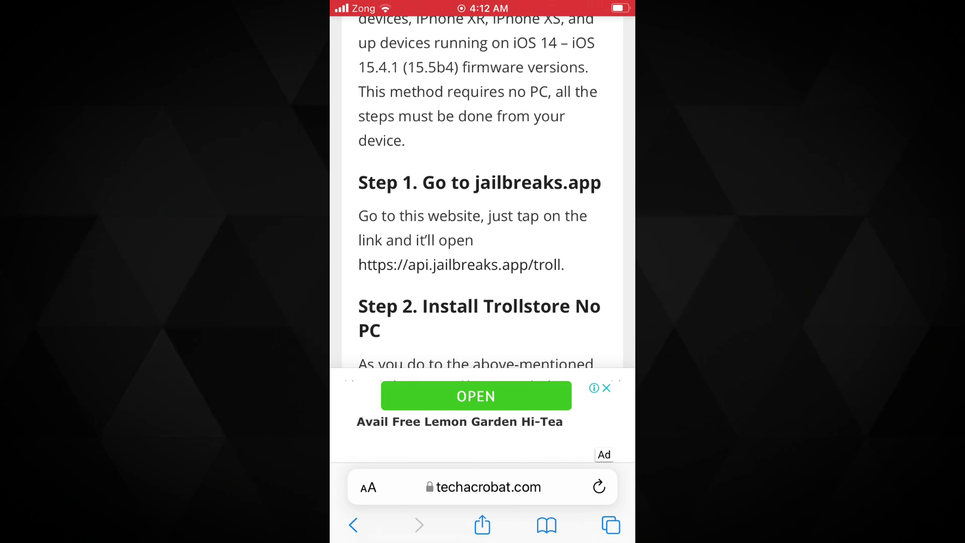
scroll(482, 226, "down", 1)
scroll(482, 226, "up", 3)
scroll(482, 226, "down", 2)
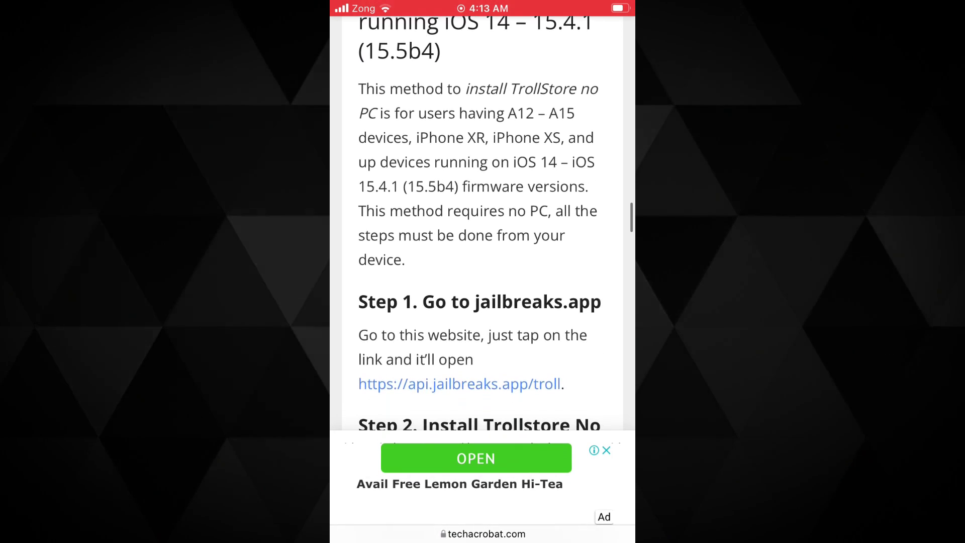
key("super")
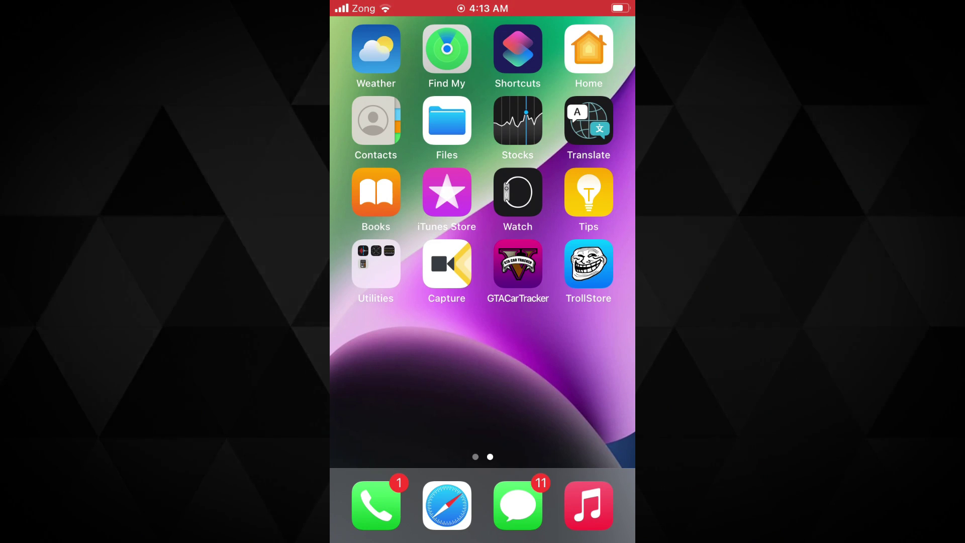
left_click(446, 122)
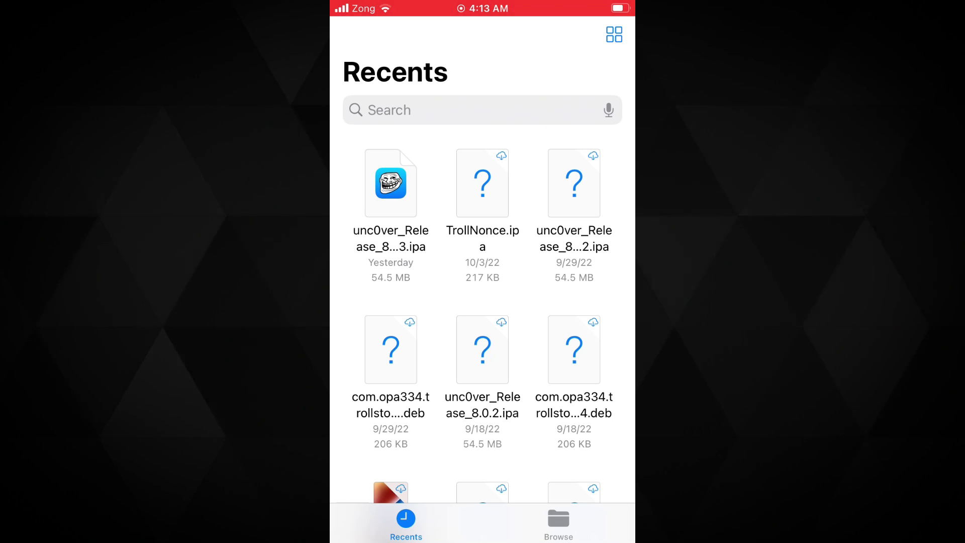
Share TrollNonce.ipa to TrollStore to install TrollNonce 1.0.1, then go home
left_click(482, 184)
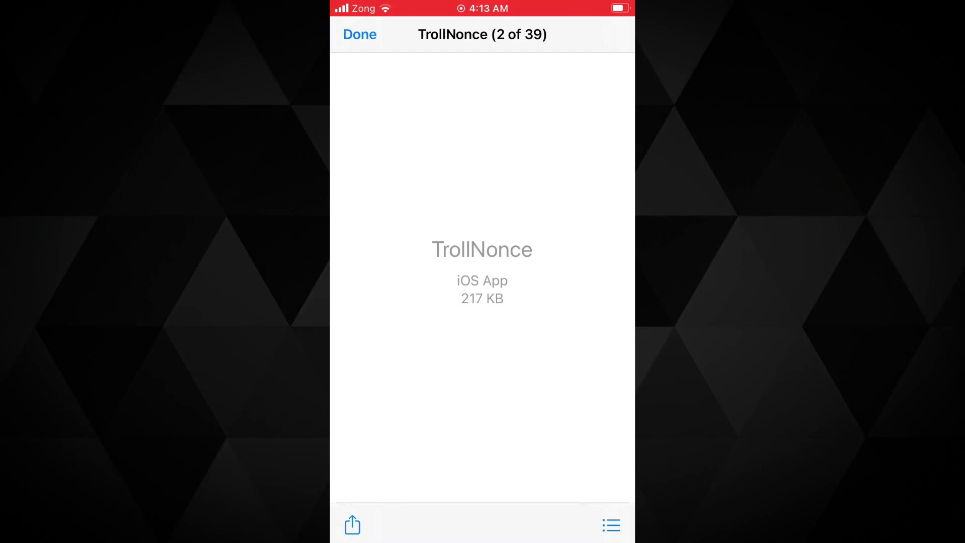
left_click(352, 525)
left_click_drag(482, 452, 483, 401)
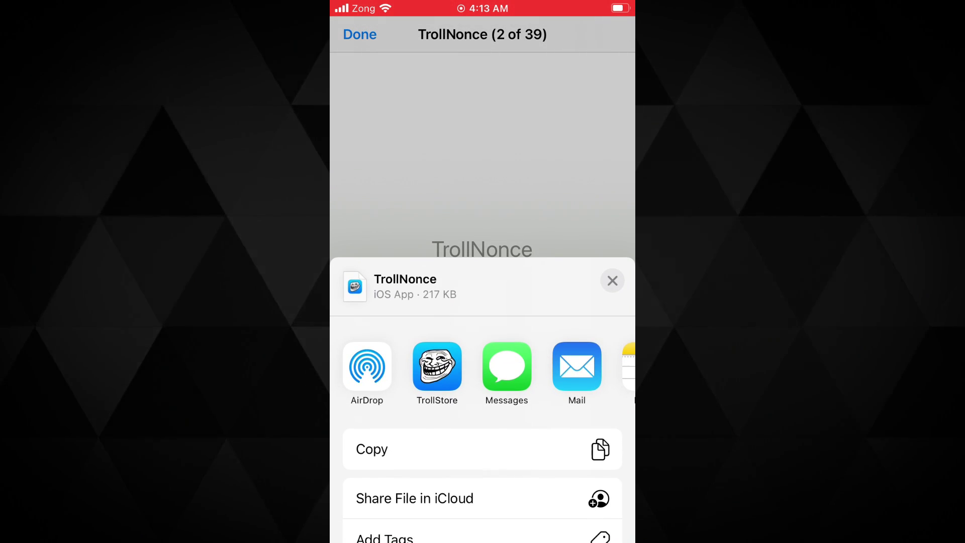
left_click(436, 367)
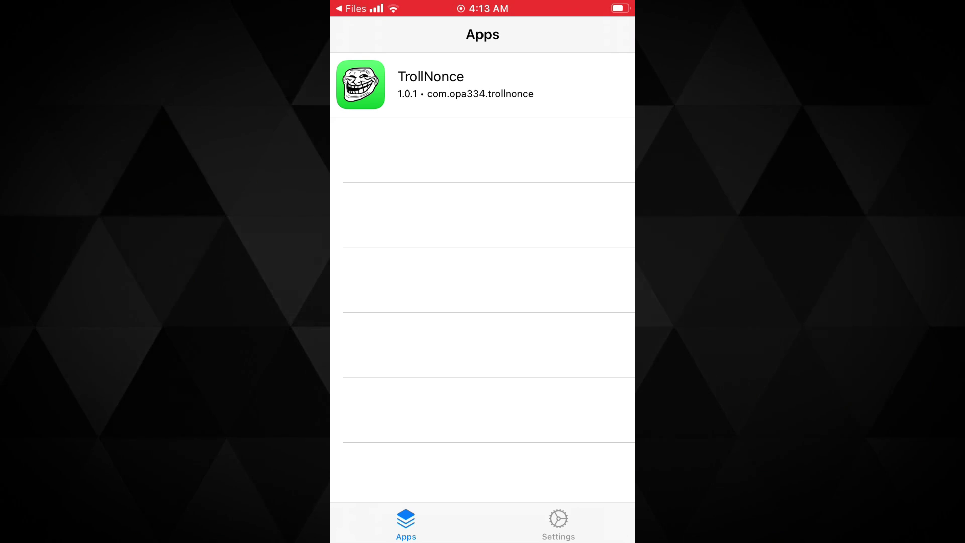
key("super")
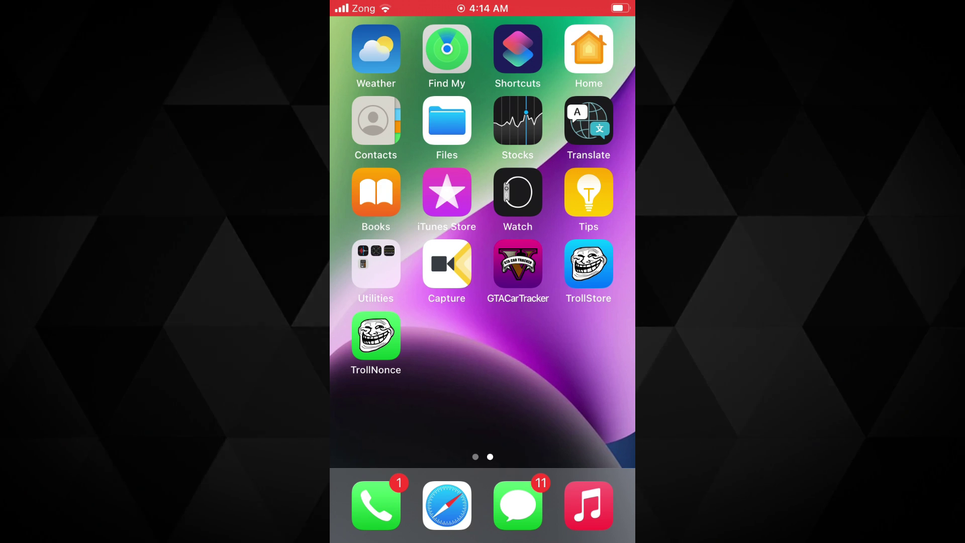
Launch TrollNonce to view its nonce value, then return to the home screen
left_click(376, 336)
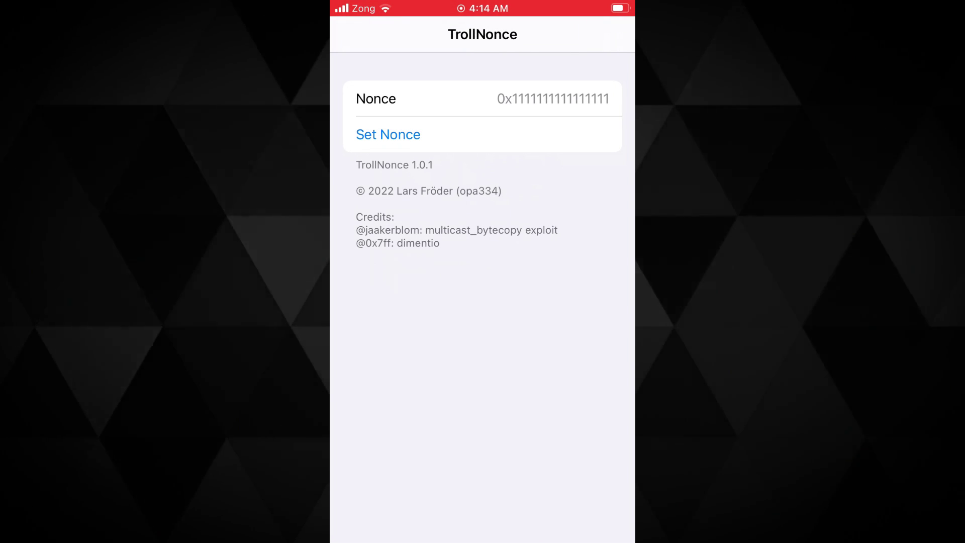
key("super")
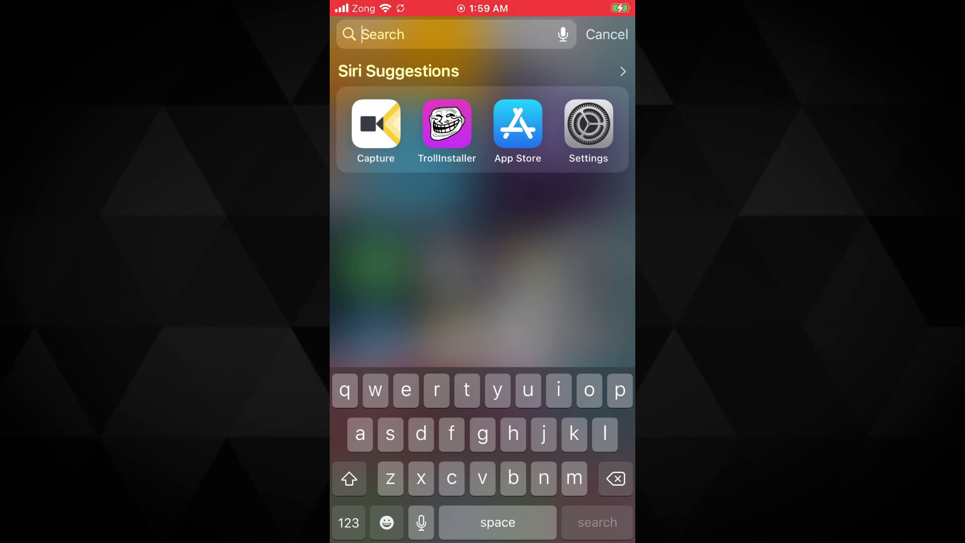
type("tv")
Open TrollStore Helper from the 'tv' search and run Refresh App Registrations
key("Return")
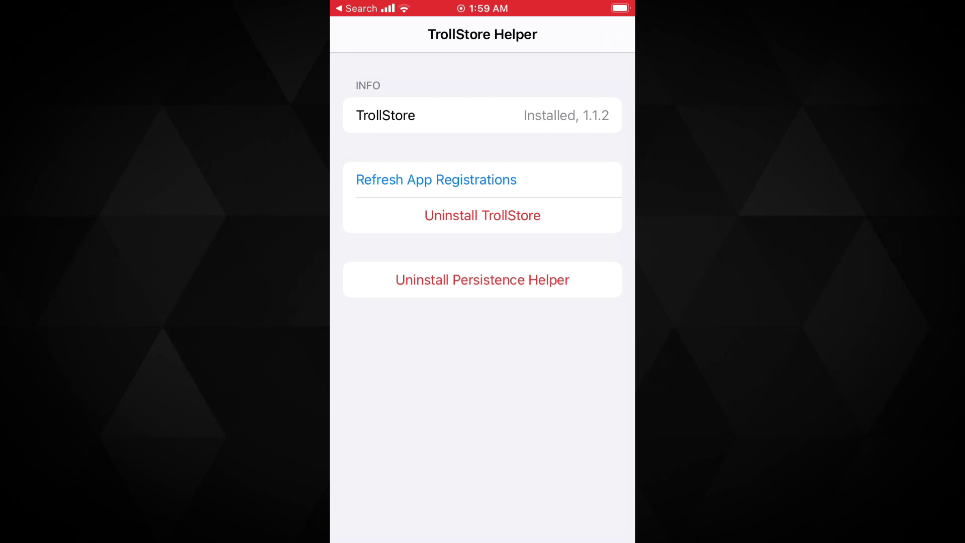
left_click(436, 180)
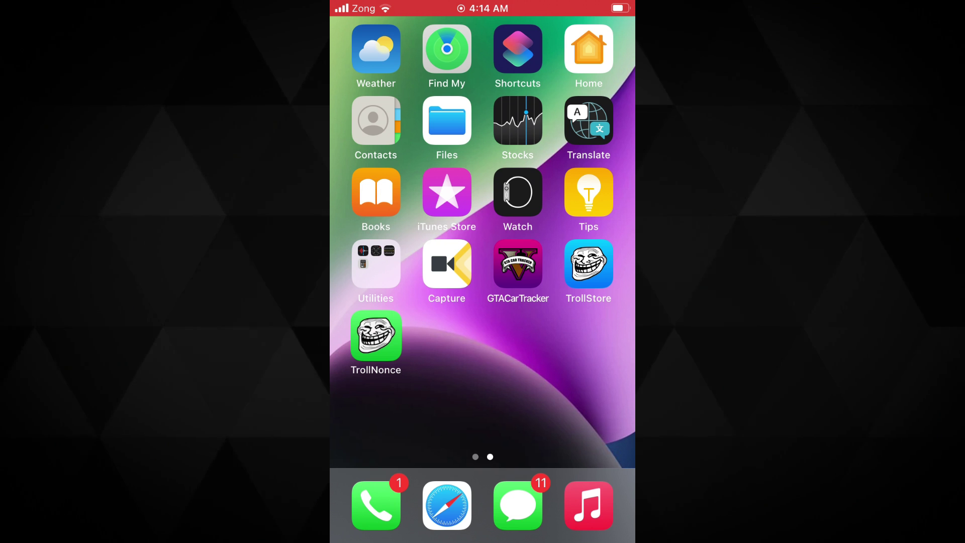
left_click(376, 336)
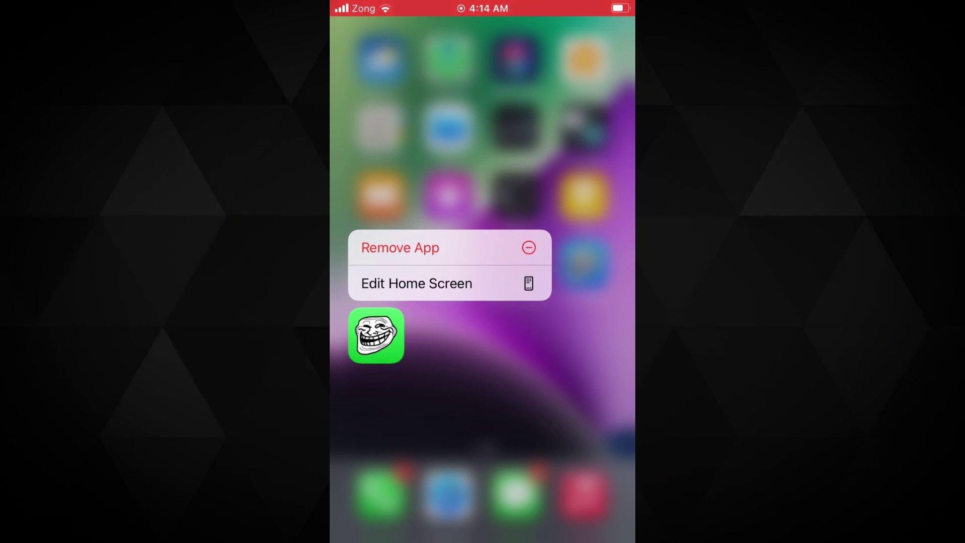
left_click(400, 247)
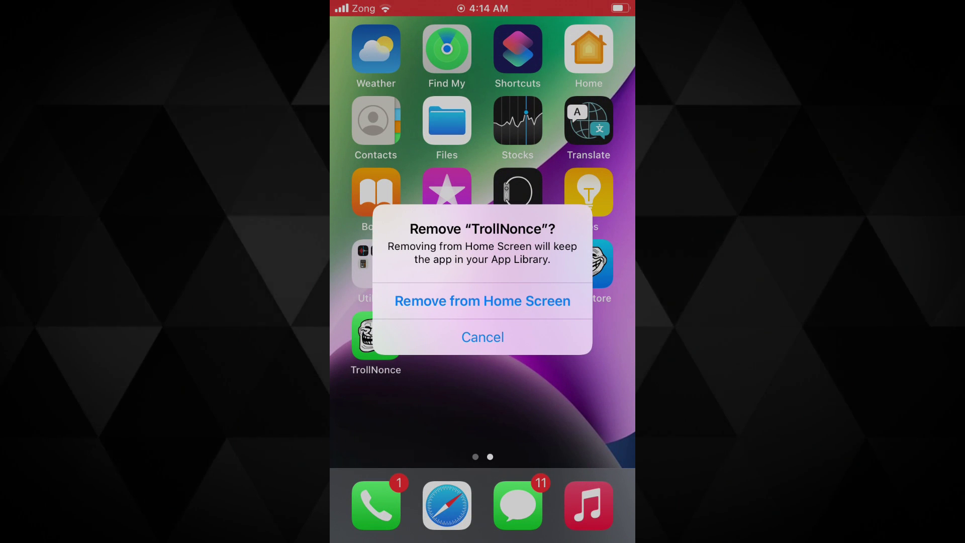
left_click(482, 300)
left_click_drag(588, 301, 377, 302)
left_click_drag(483, 377, 483, 169)
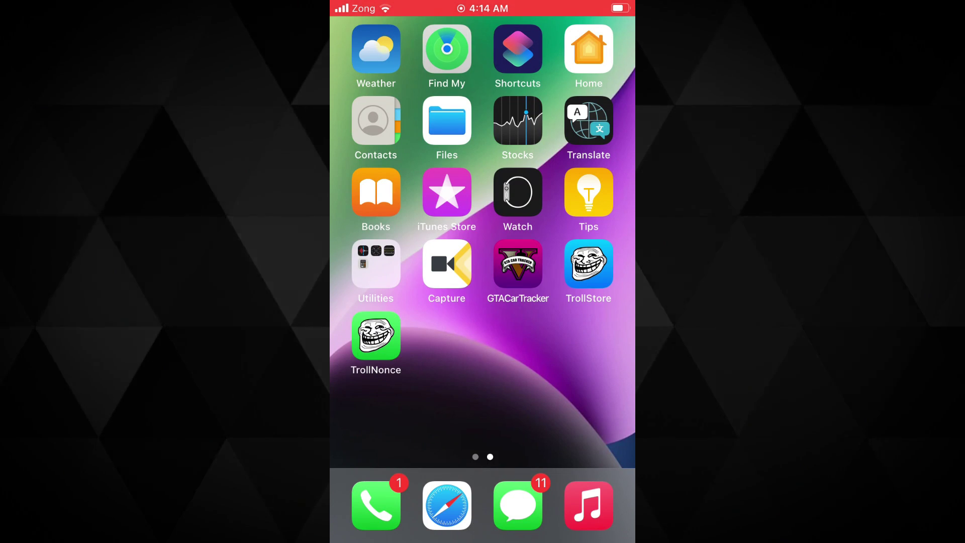
Delete and uninstall TrollNonce from TrollStore's Apps list
left_click(589, 264)
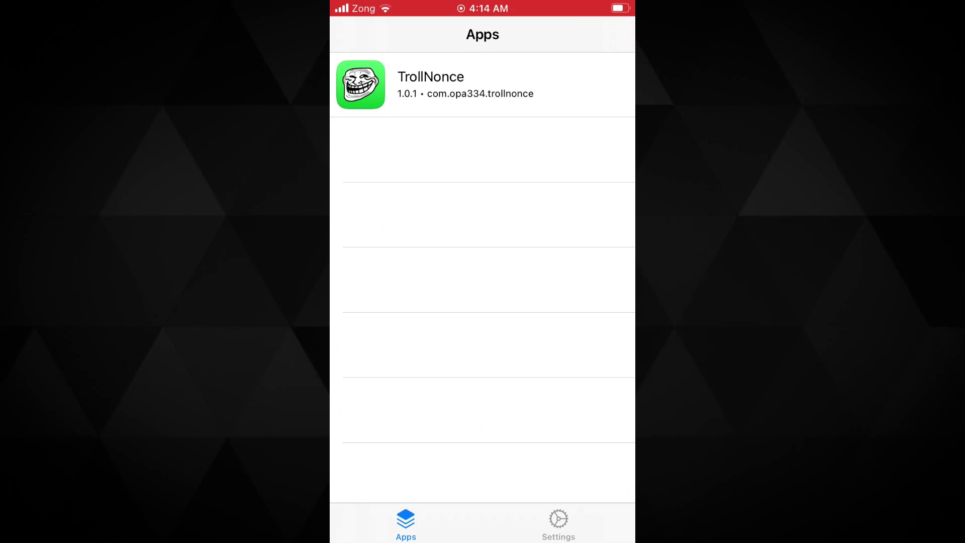
left_click_drag(573, 85, 497, 84)
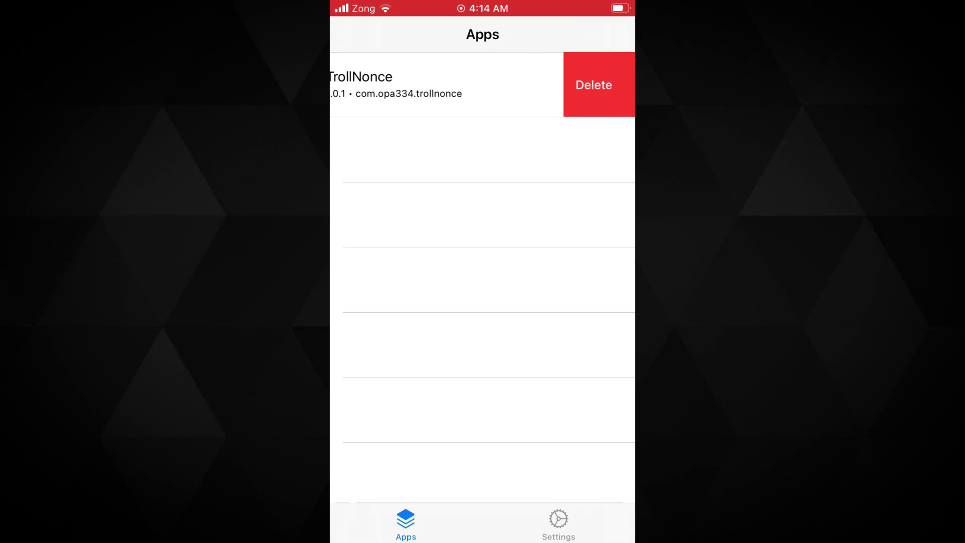
left_click(605, 85)
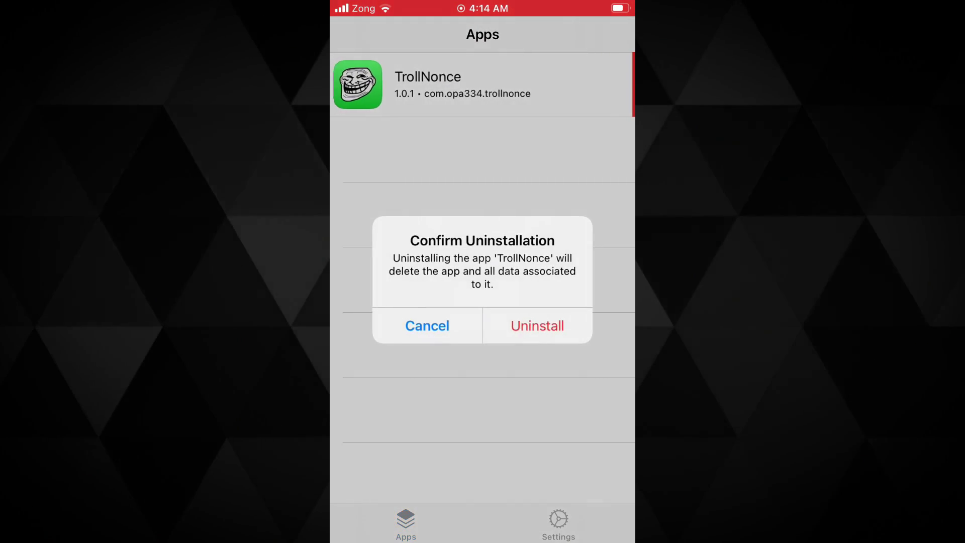
left_click(536, 325)
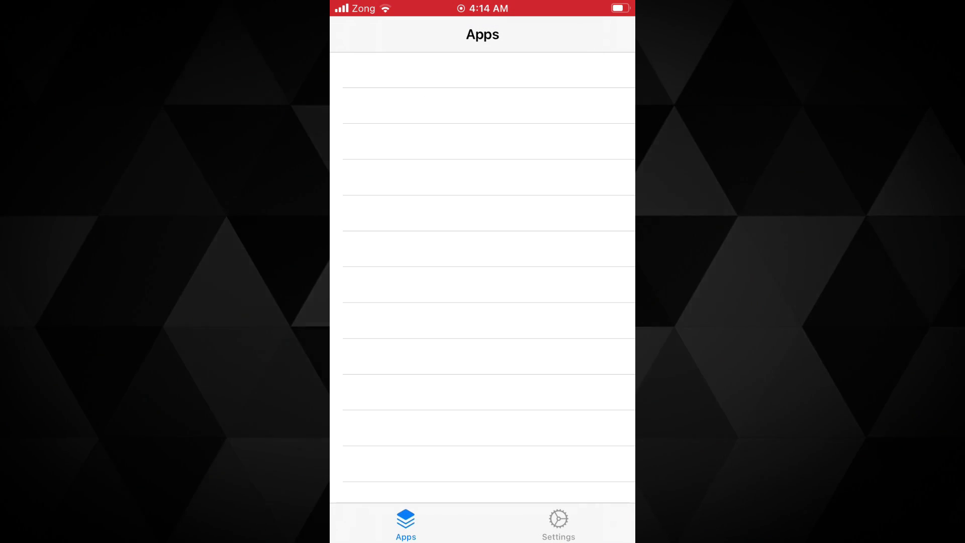
Reopen TrollStore and check its Settings for ldid and the persistence helper
key("Home")
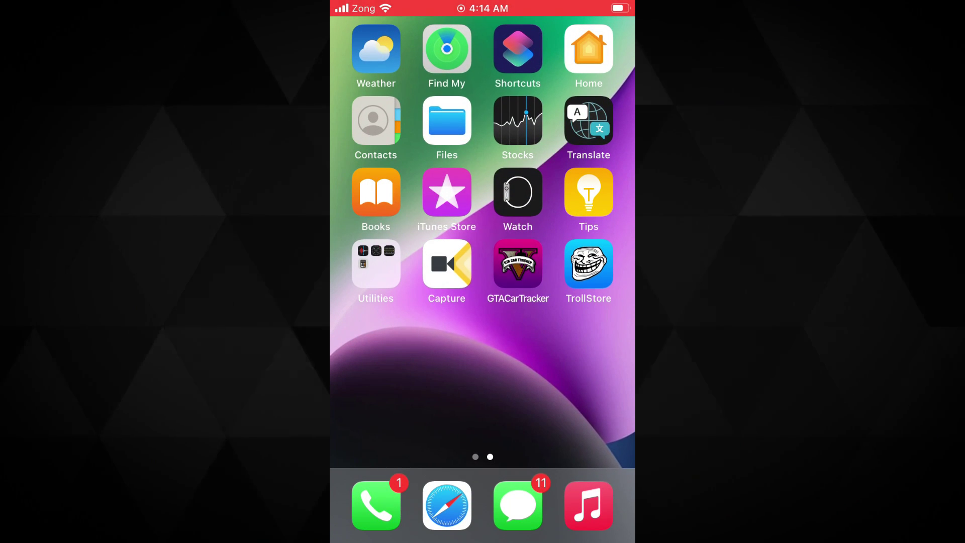
left_click(588, 264)
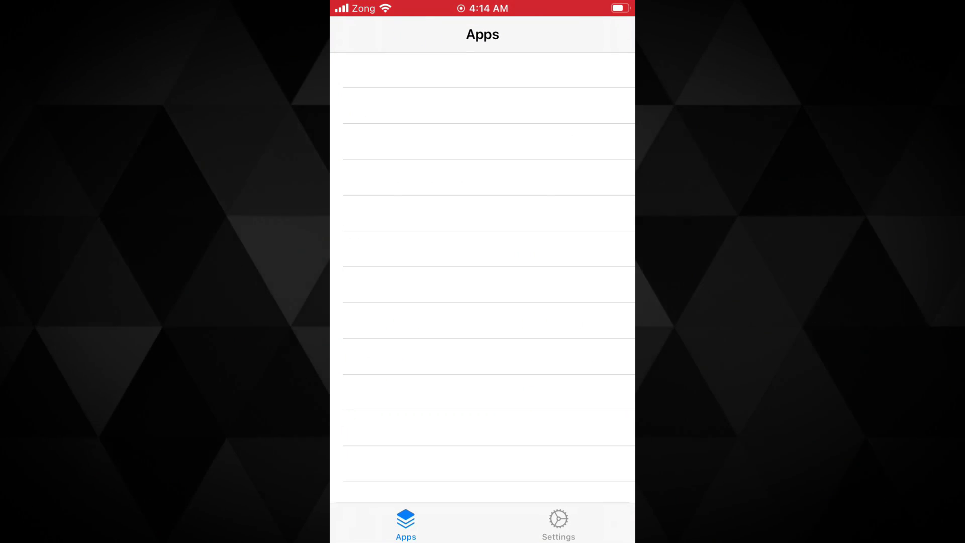
left_click(558, 523)
scroll(482, 279, "up", 2)
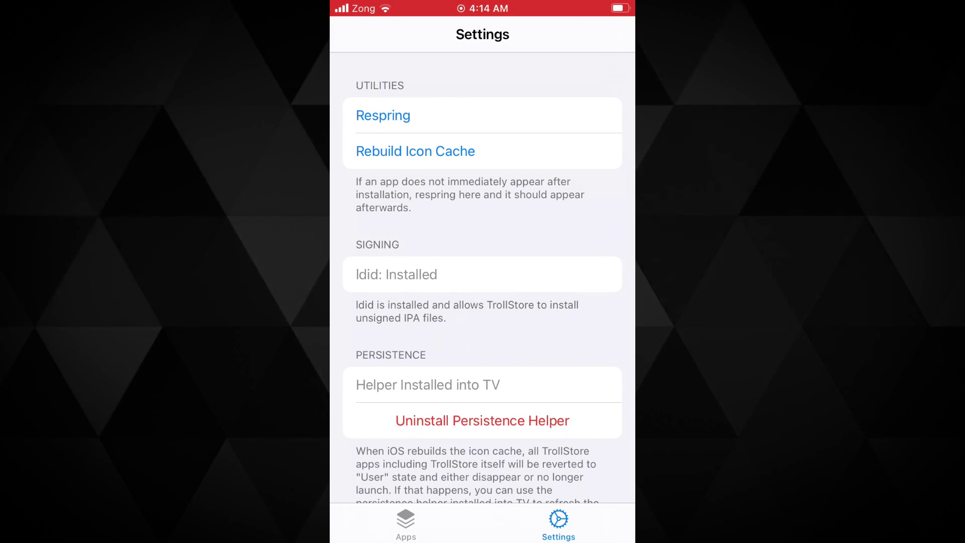
scroll(482, 279, "down", 2)
scroll(483, 280, "up", 3)
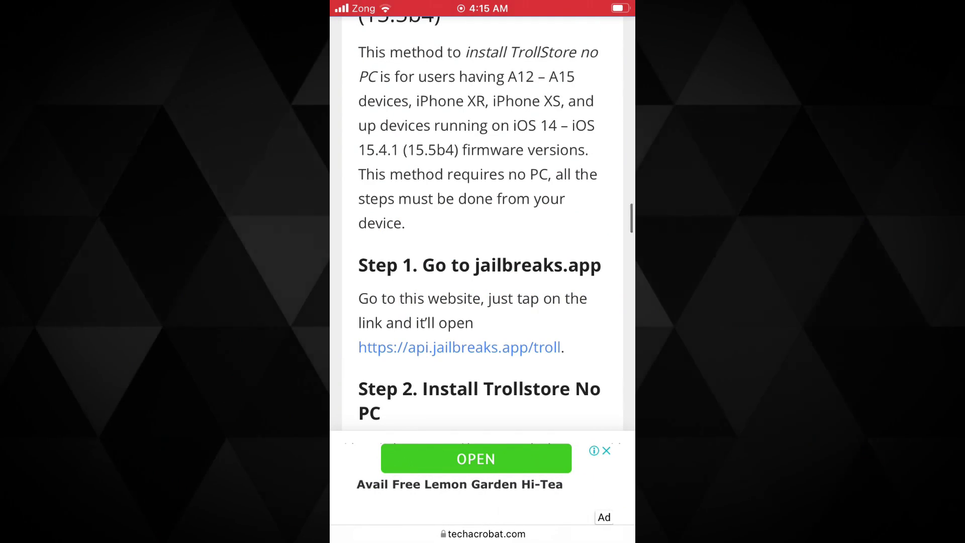
scroll(482, 216, "up", 15)
scroll(483, 216, "up", 5)
scroll(482, 216, "up", 5)
scroll(483, 217, "up", 4)
scroll(483, 217, "up", 4)
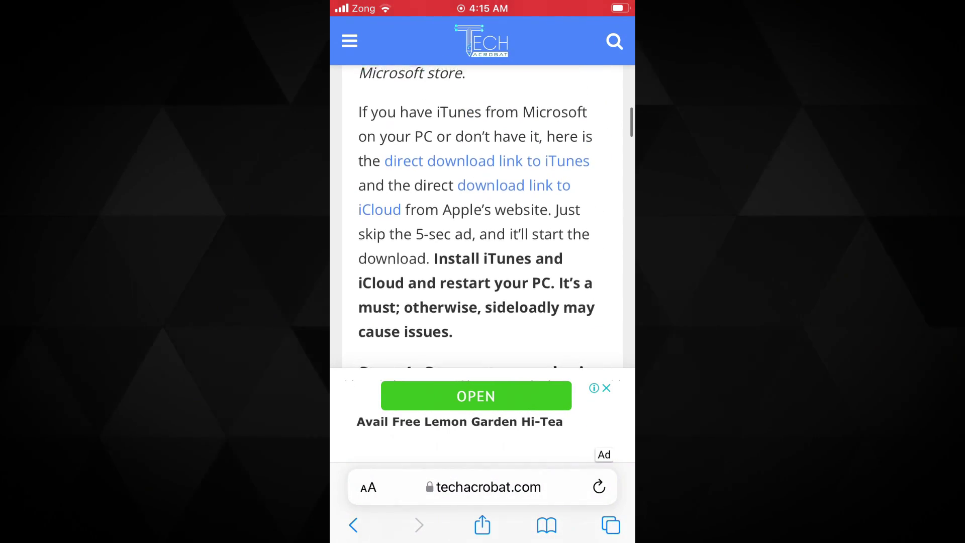
scroll(482, 216, "up", 5)
scroll(483, 217, "up", 4)
scroll(483, 217, "up", 3)
scroll(483, 216, "up", 5)
scroll(483, 216, "up", 3)
scroll(483, 216, "up", 5)
scroll(482, 216, "up", 3)
scroll(483, 217, "up", 3)
scroll(483, 217, "down", 1)
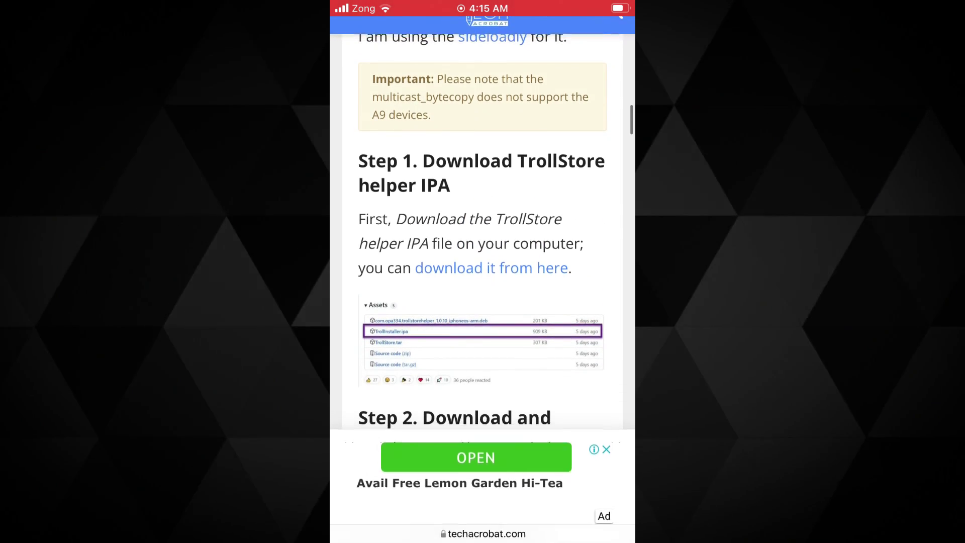
Follow the article's 'download it from here' link for the TrollStore helper IPA
left_click(553, 268)
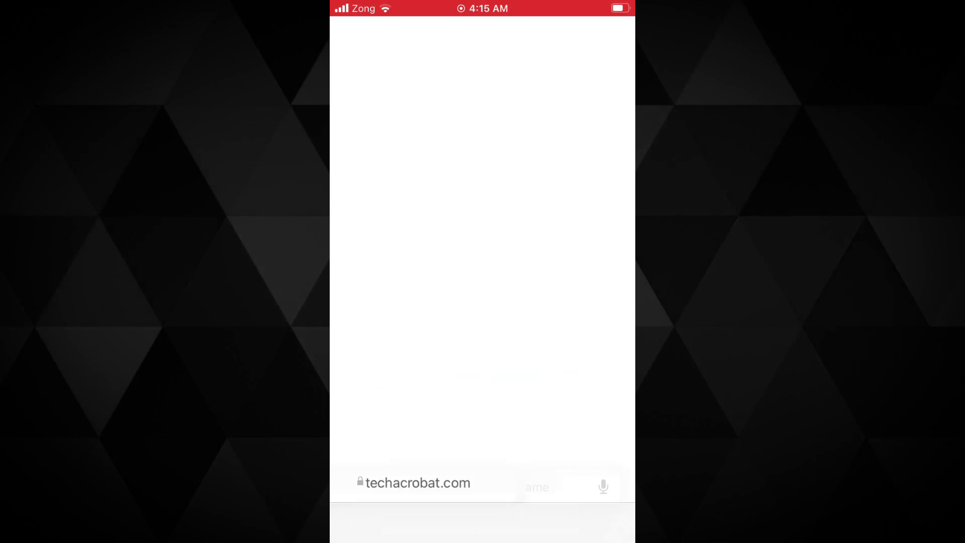